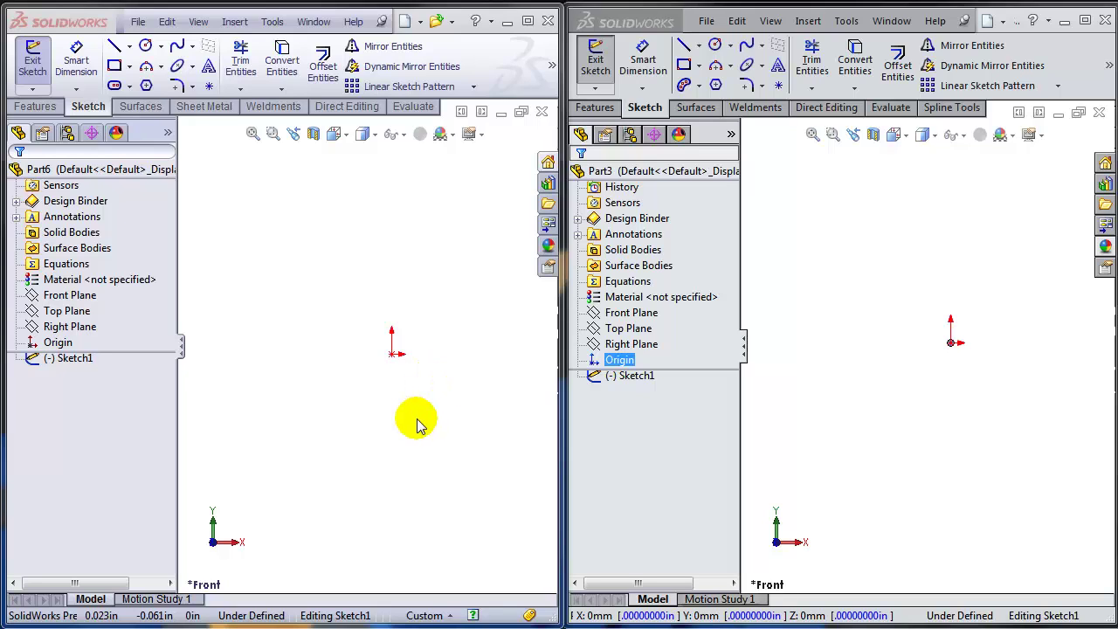
Sketch a vertical construction centerline of infinite length through the origin in Part6
click(129, 48)
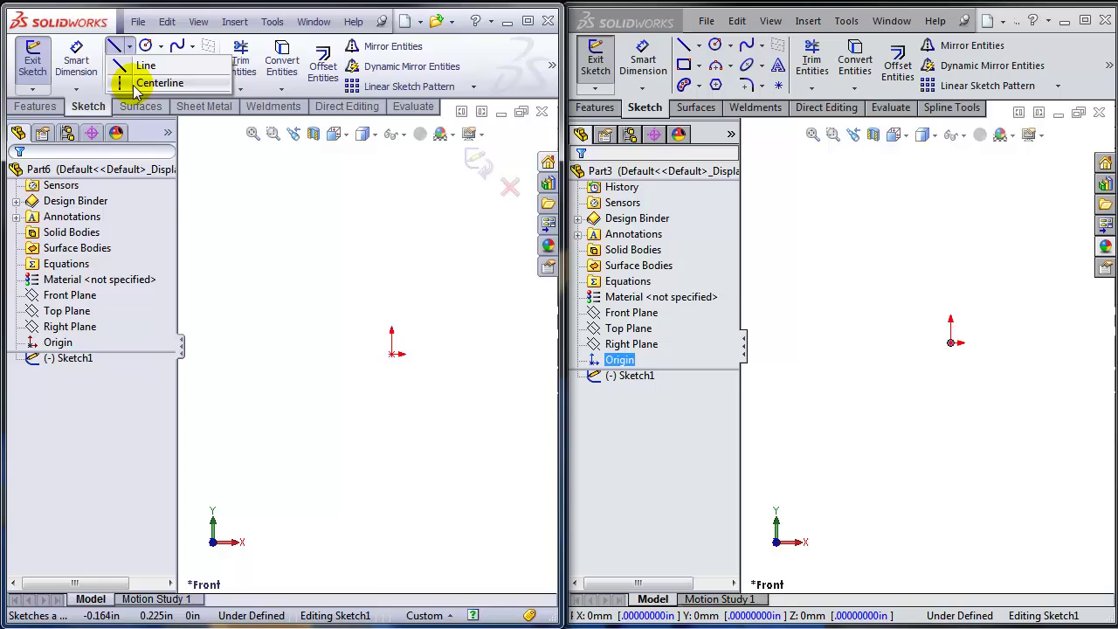
click(155, 83)
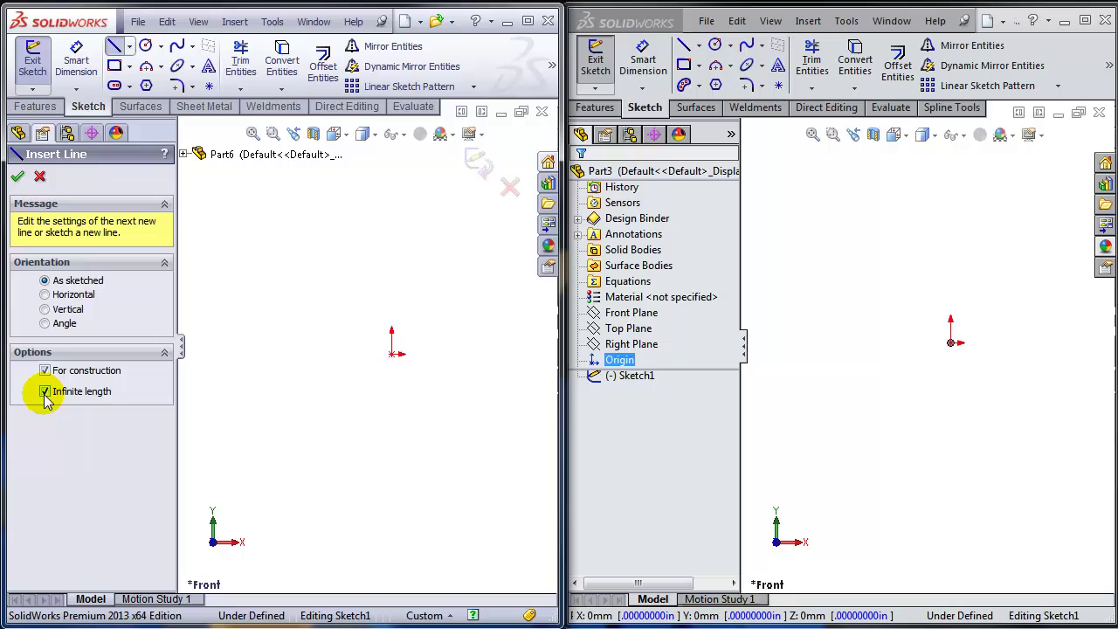
click(45, 310)
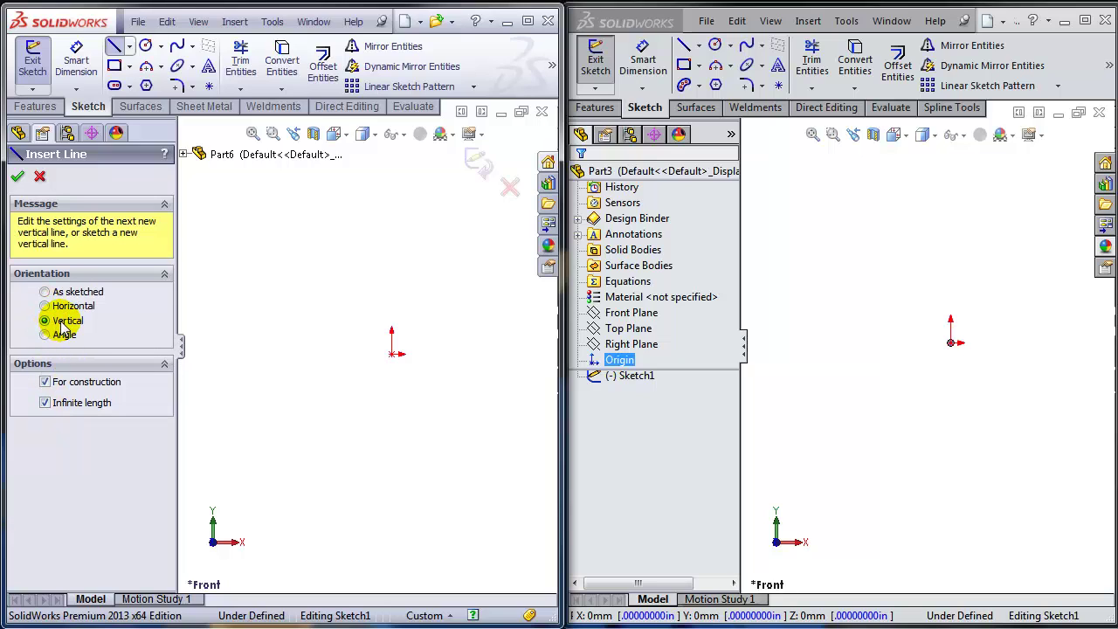
click(395, 354)
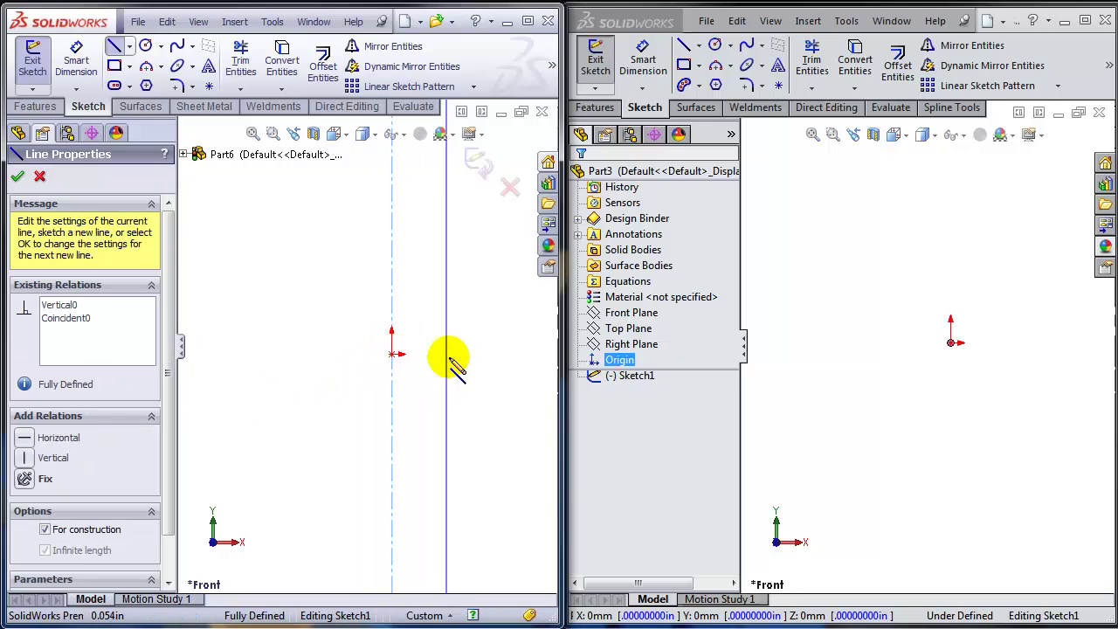
click(21, 179)
key(Escape)
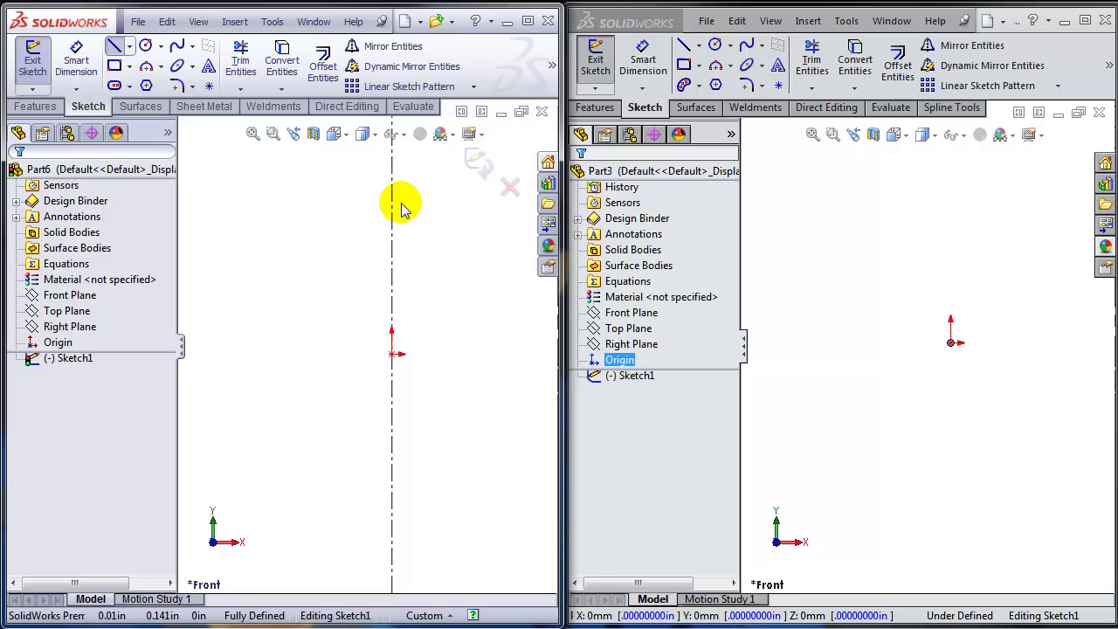
Sketch a U-shaped profile about 0.24 in wide and 0.10 in high from the origin, dynamically mirrored about the centerline
click(392, 170)
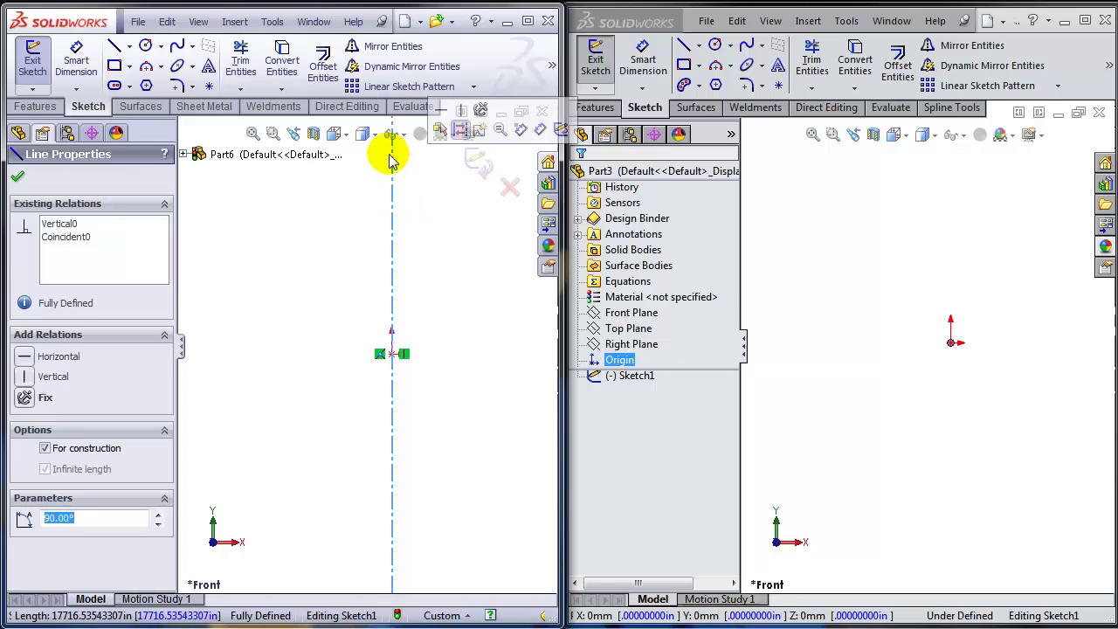
click(404, 75)
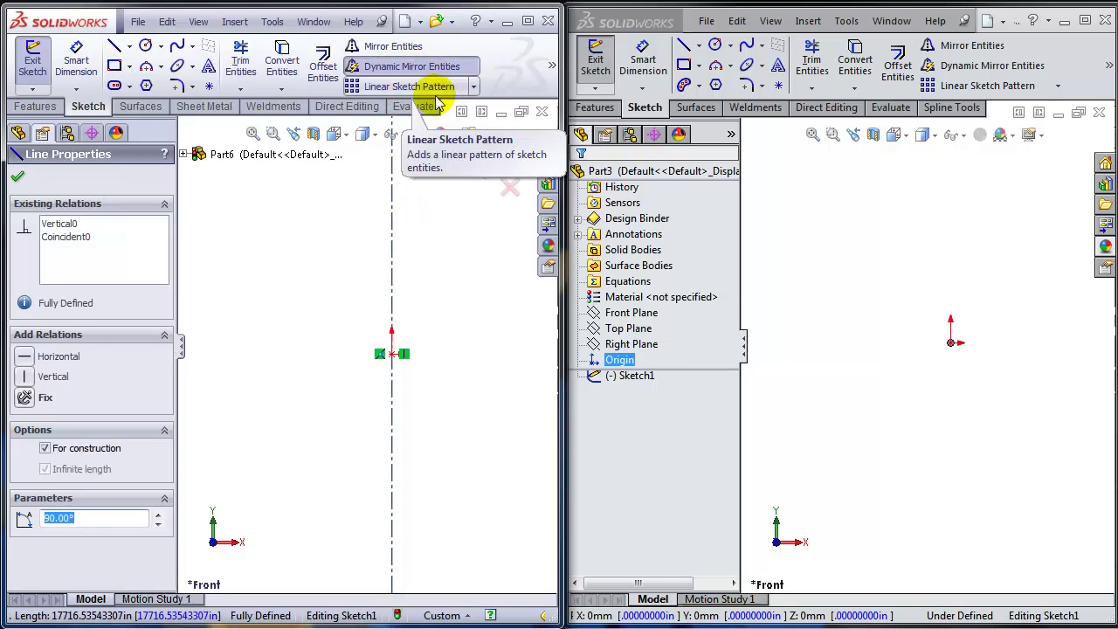
click(115, 46)
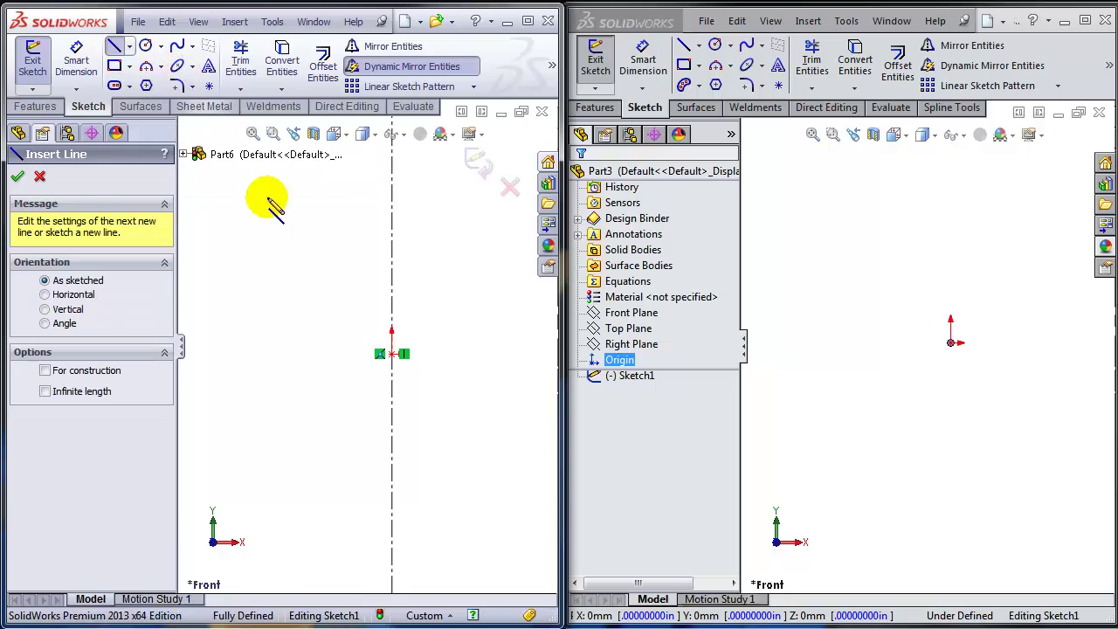
click(393, 353)
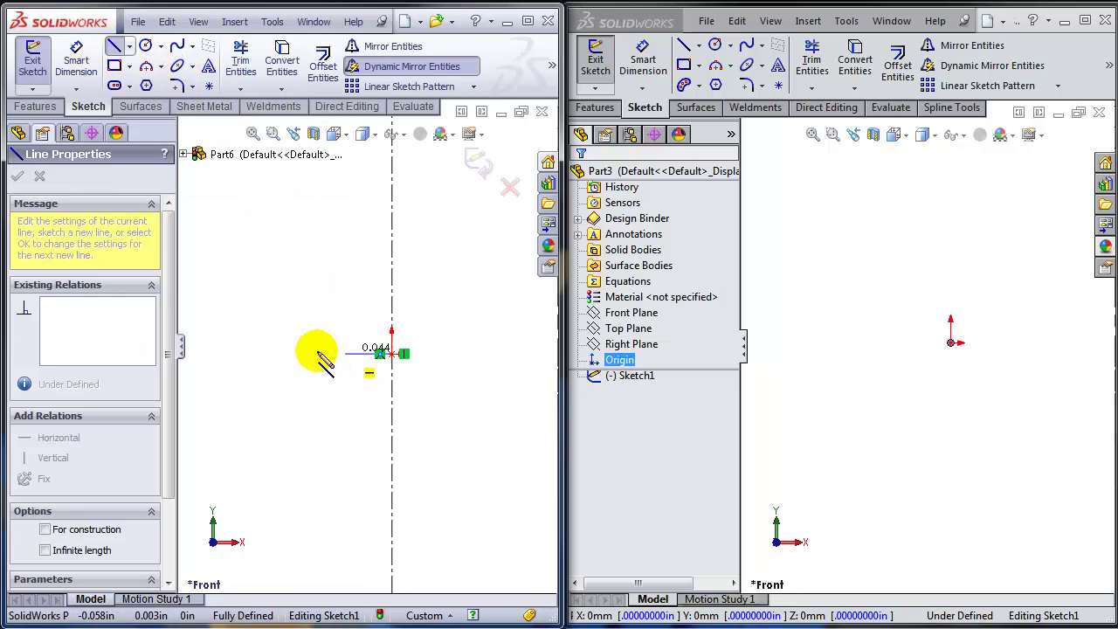
click(266, 354)
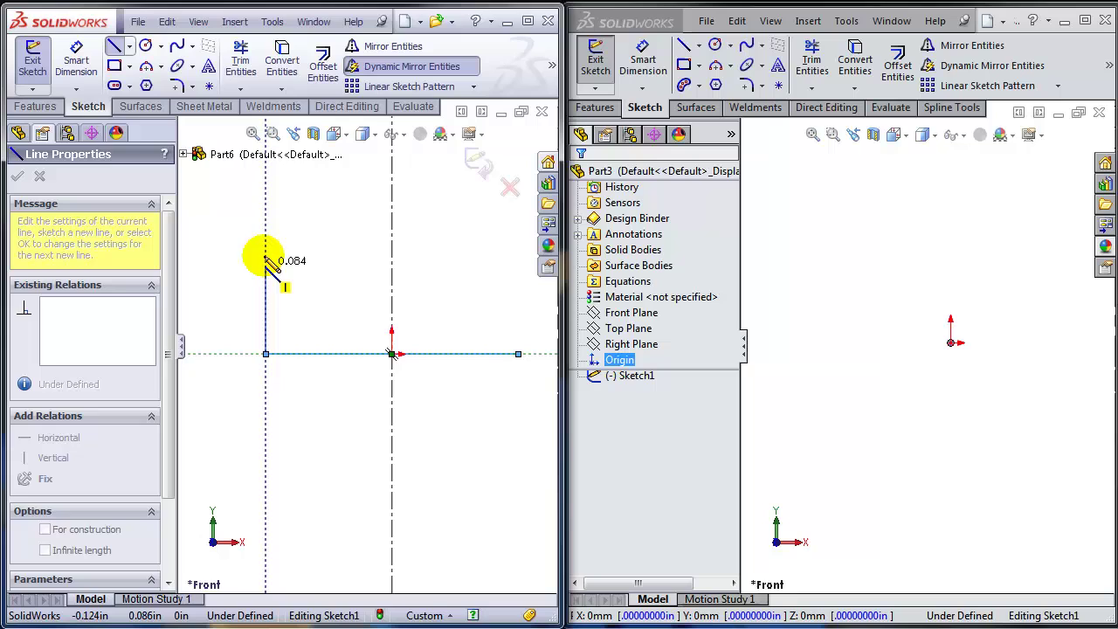
click(266, 243)
click(307, 243)
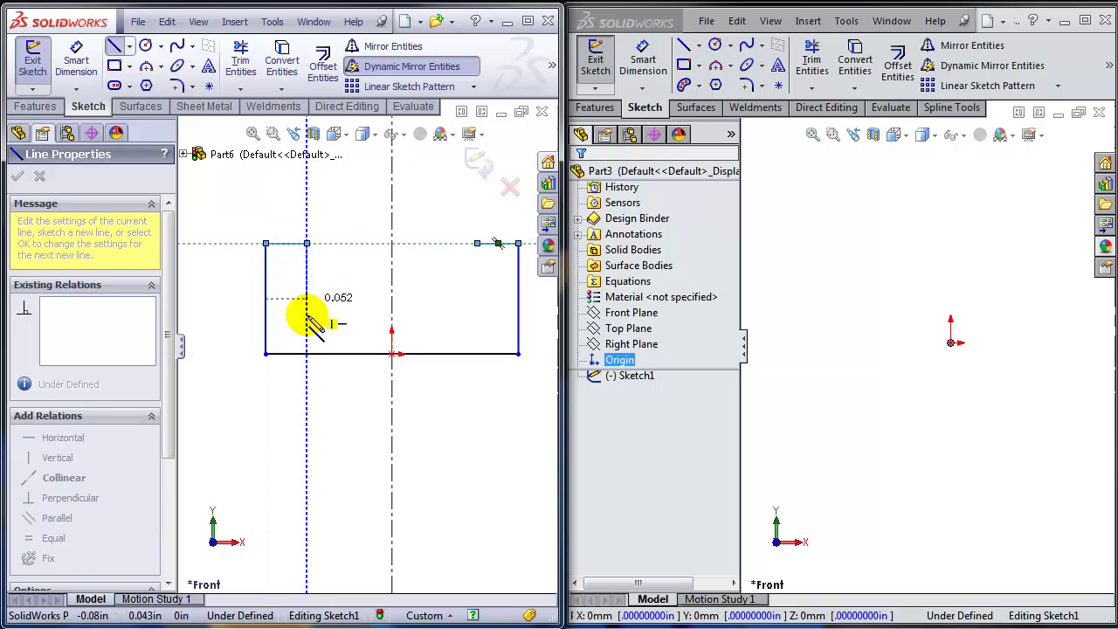
click(306, 315)
click(391, 315)
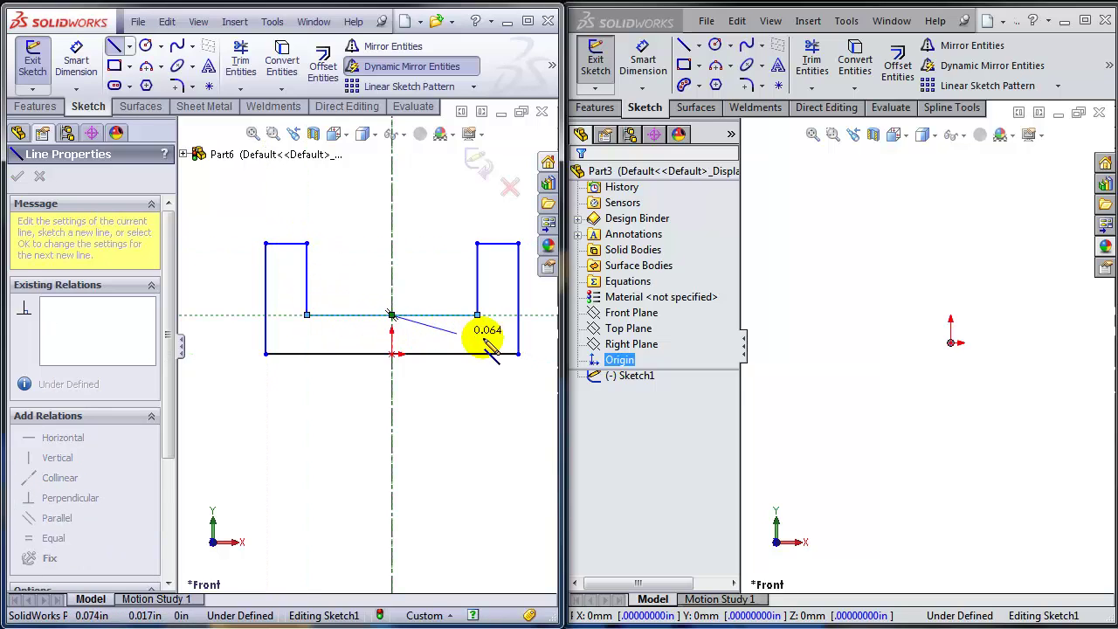
key(Escape)
Switch to Part3 in SOLIDWORKS 2014 and sketch an infinite vertical construction centerline through the origin
click(987, 376)
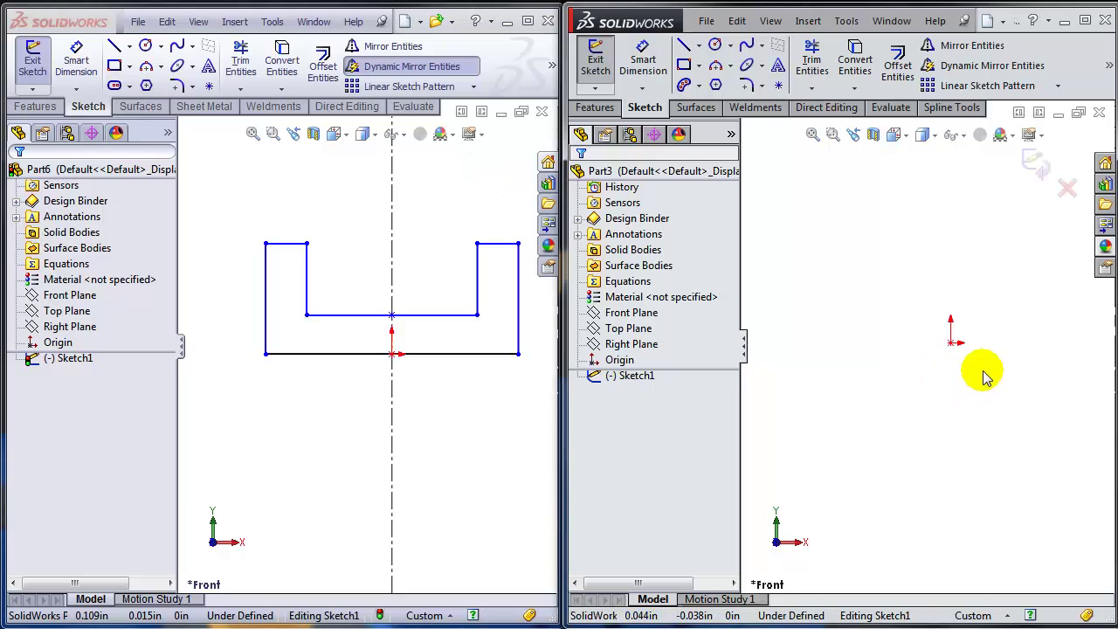
click(700, 46)
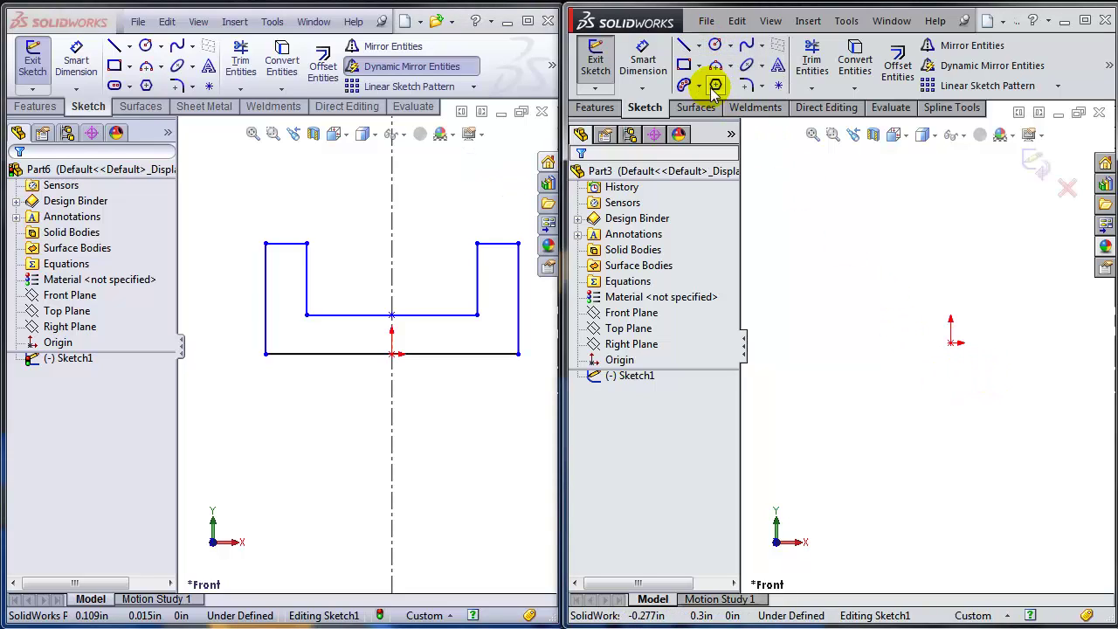
click(701, 49)
click(728, 82)
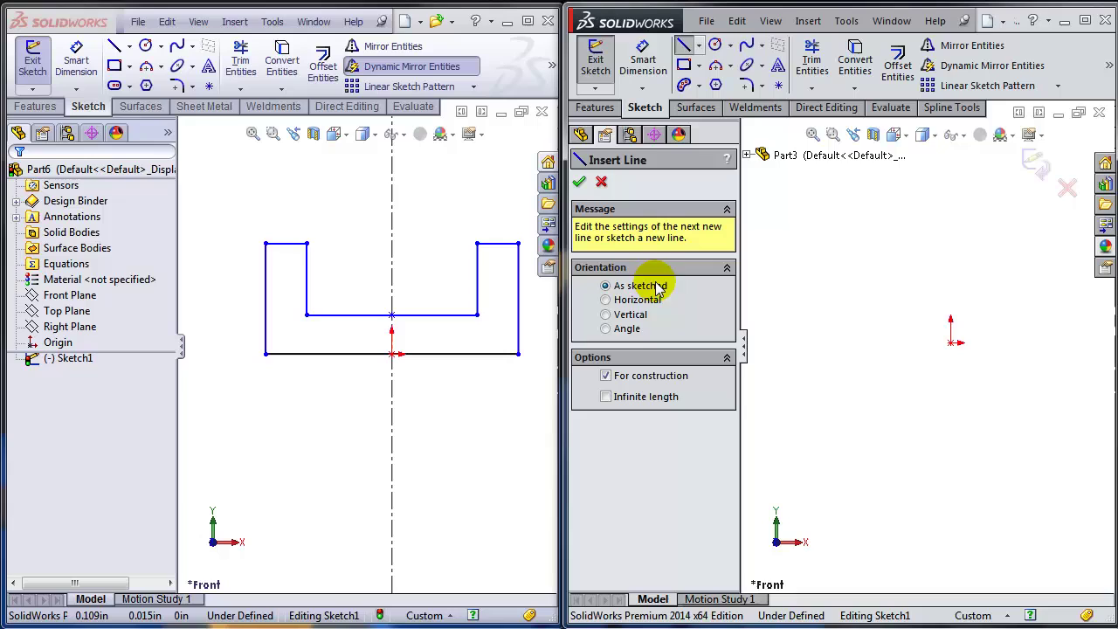
click(624, 317)
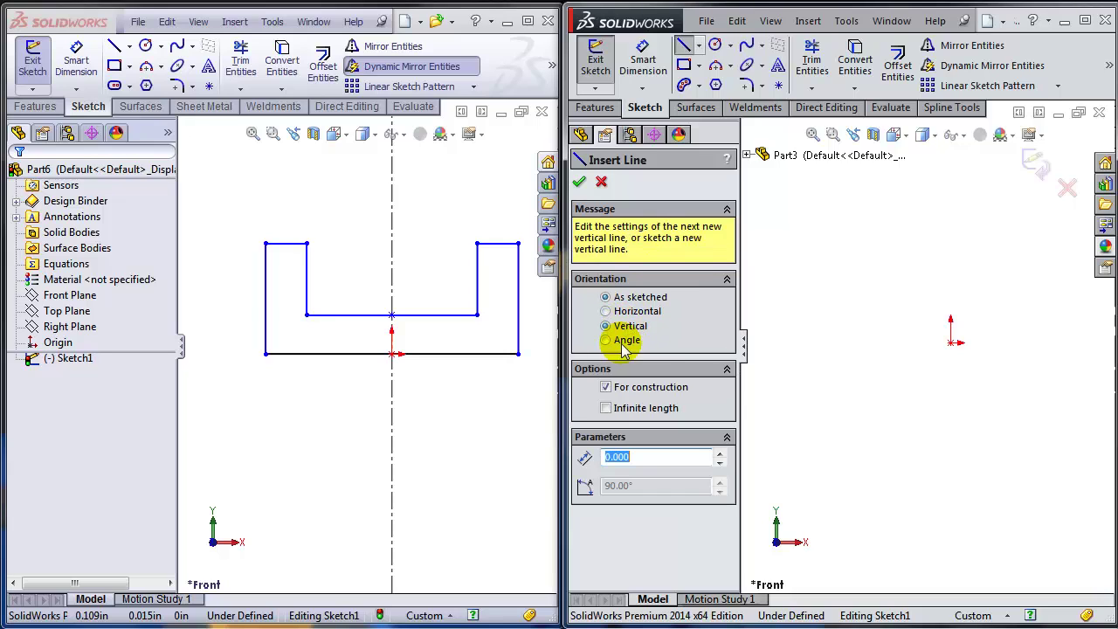
click(605, 408)
click(952, 342)
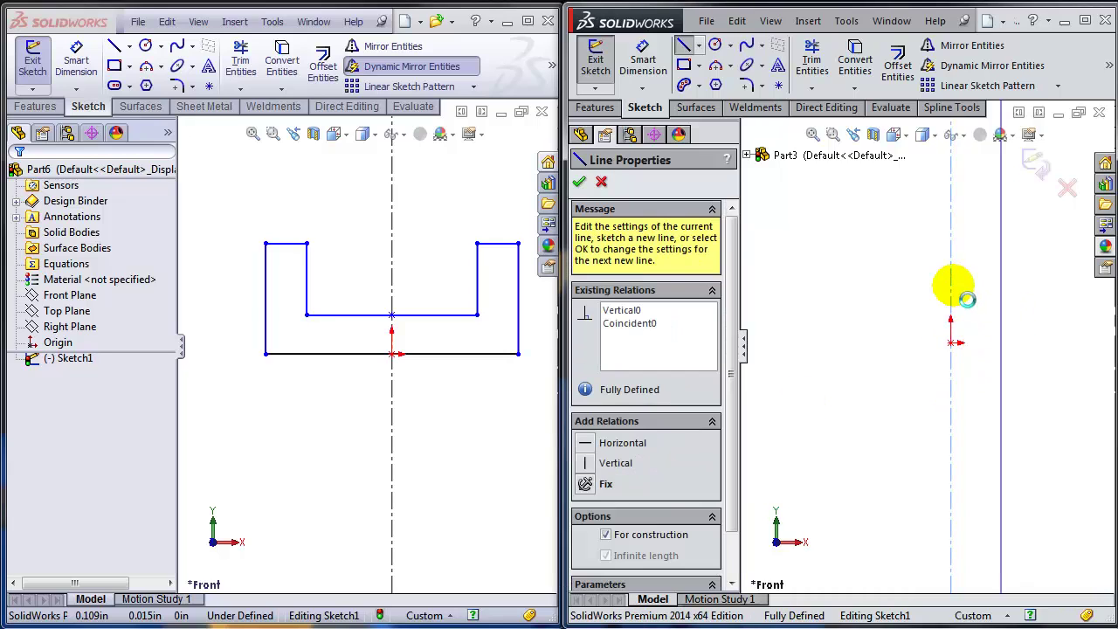
key(Escape)
Sketch a U-shaped profile about 0.32 in wide from the origin in Part3, dynamically mirrored about the centerline
click(952, 282)
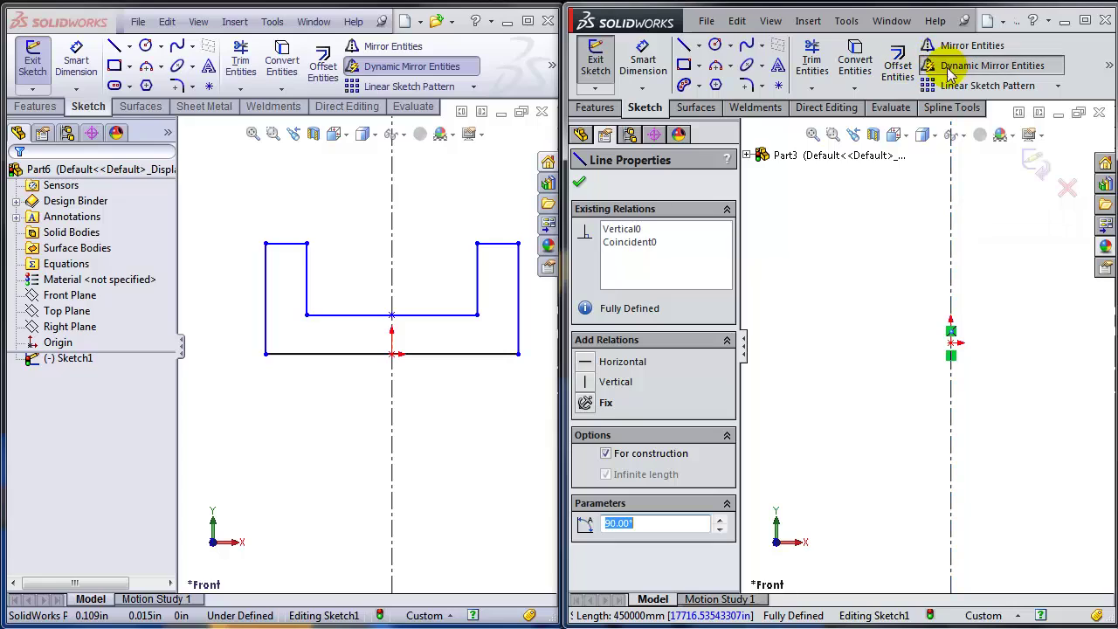
click(683, 46)
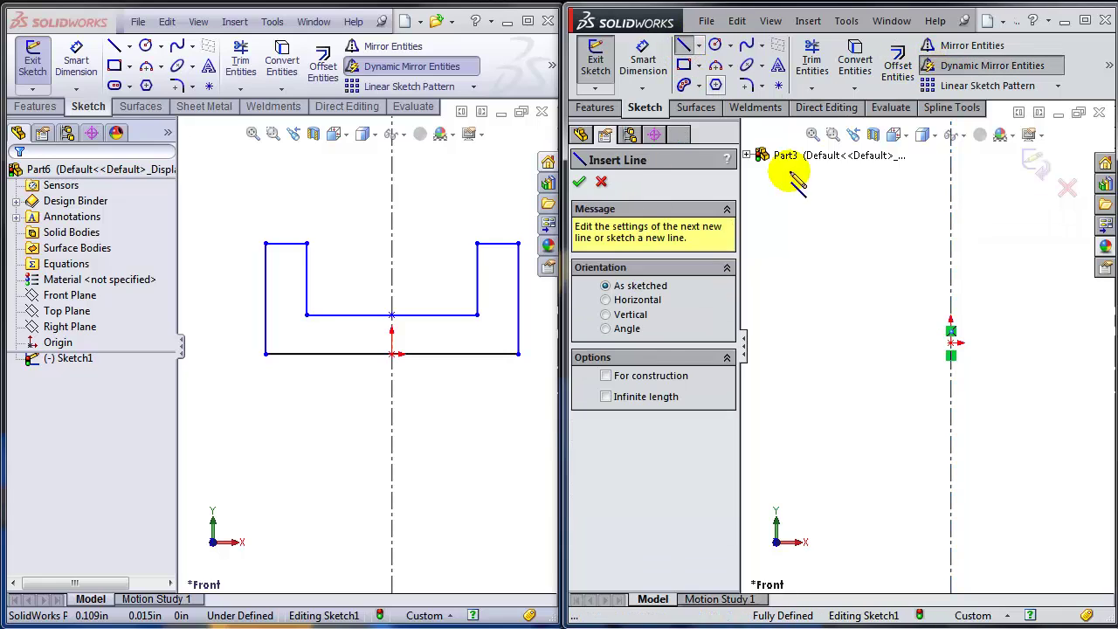
click(950, 342)
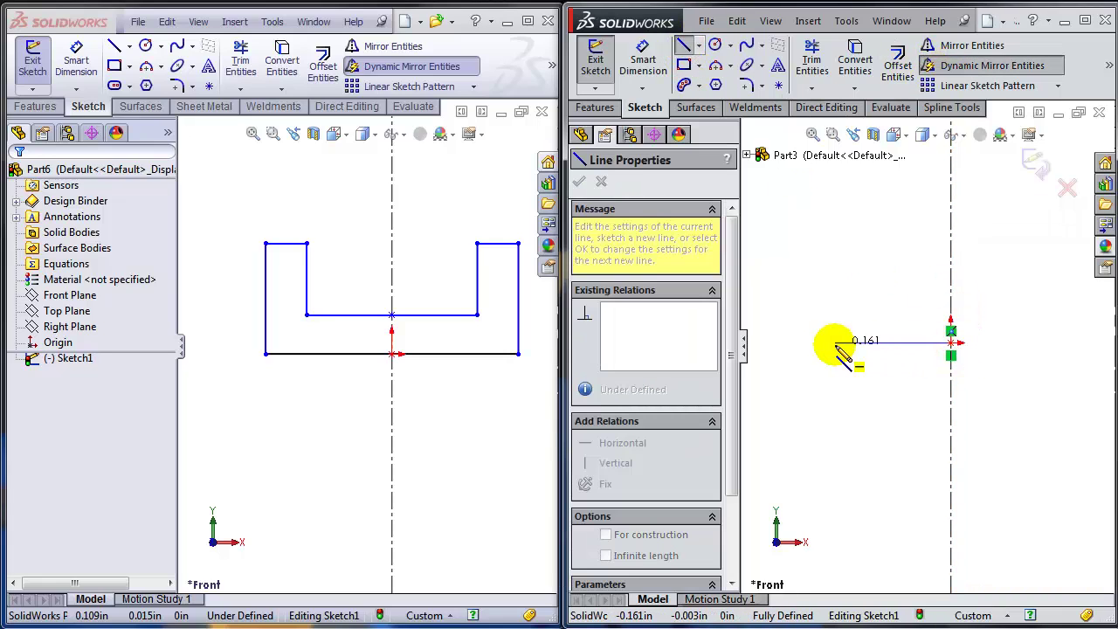
click(835, 236)
click(869, 236)
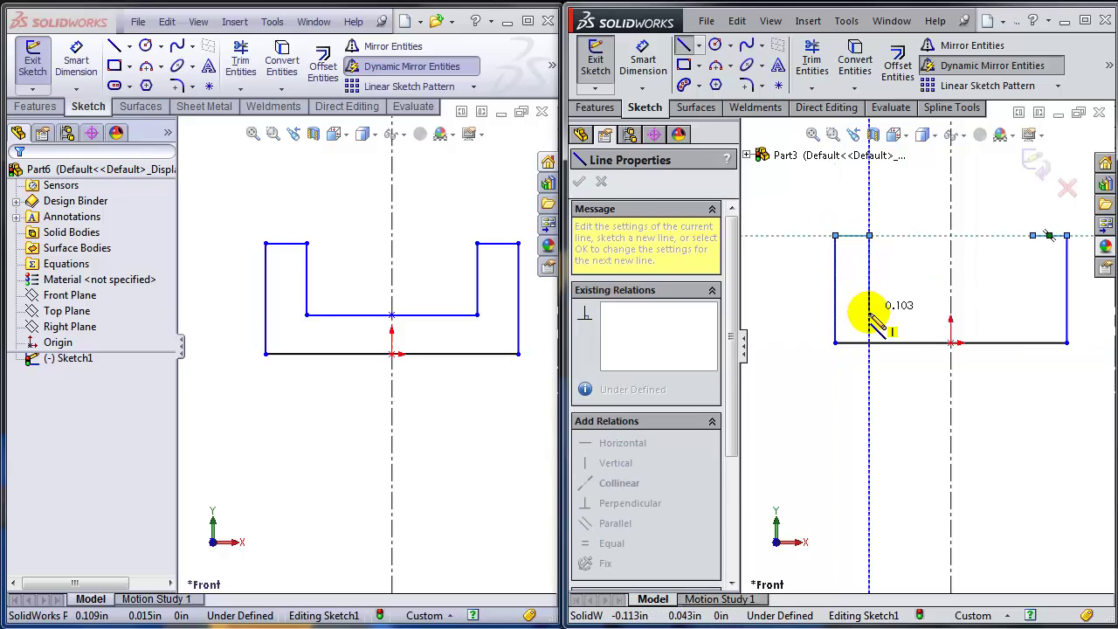
click(869, 305)
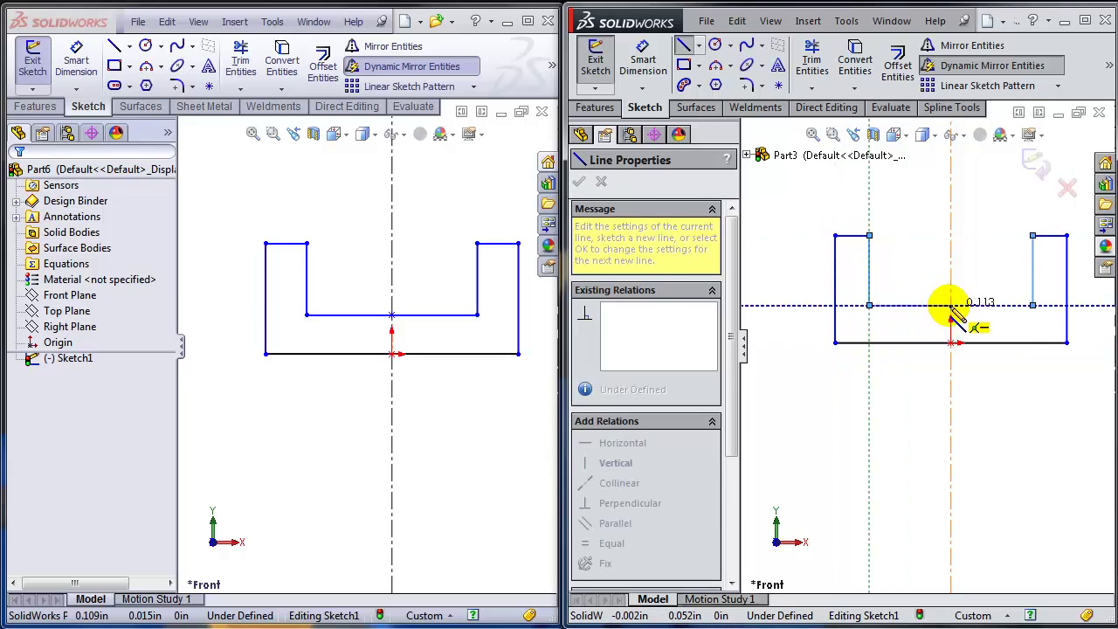
click(950, 305)
key(Escape)
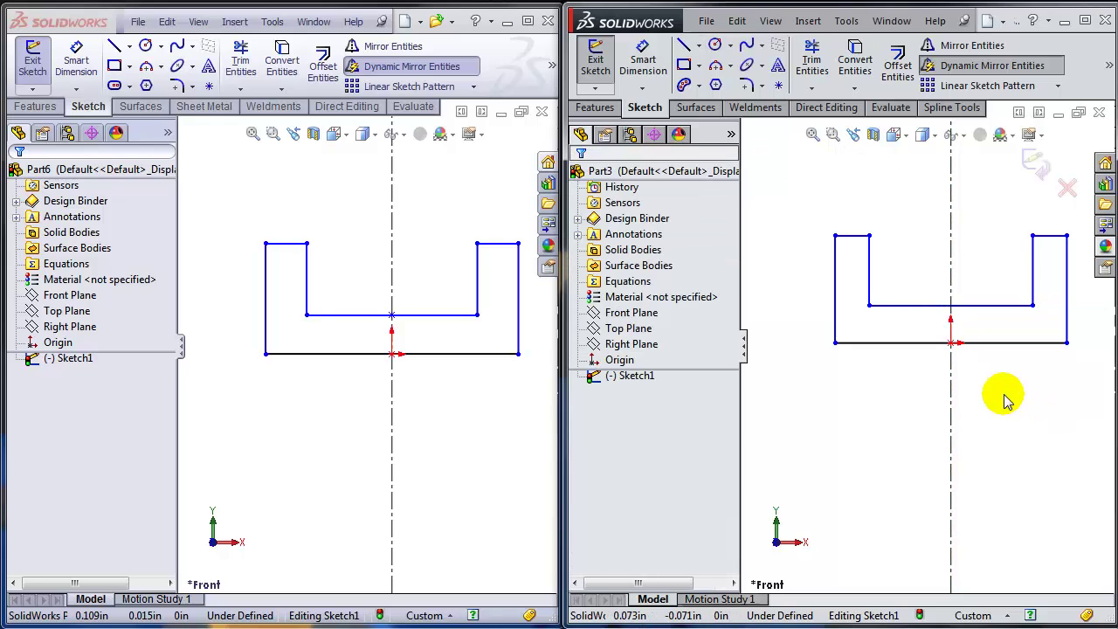
Return to Part6 in SOLIDWORKS 2013 and dimension the profile's bottom edge to 4 in
click(59, 29)
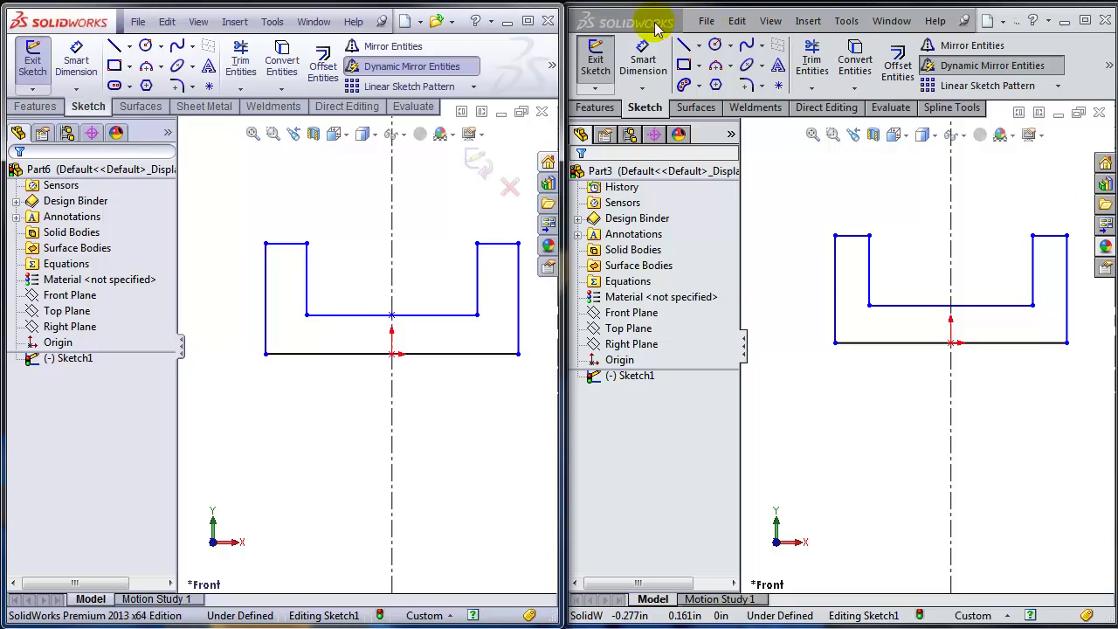
click(77, 58)
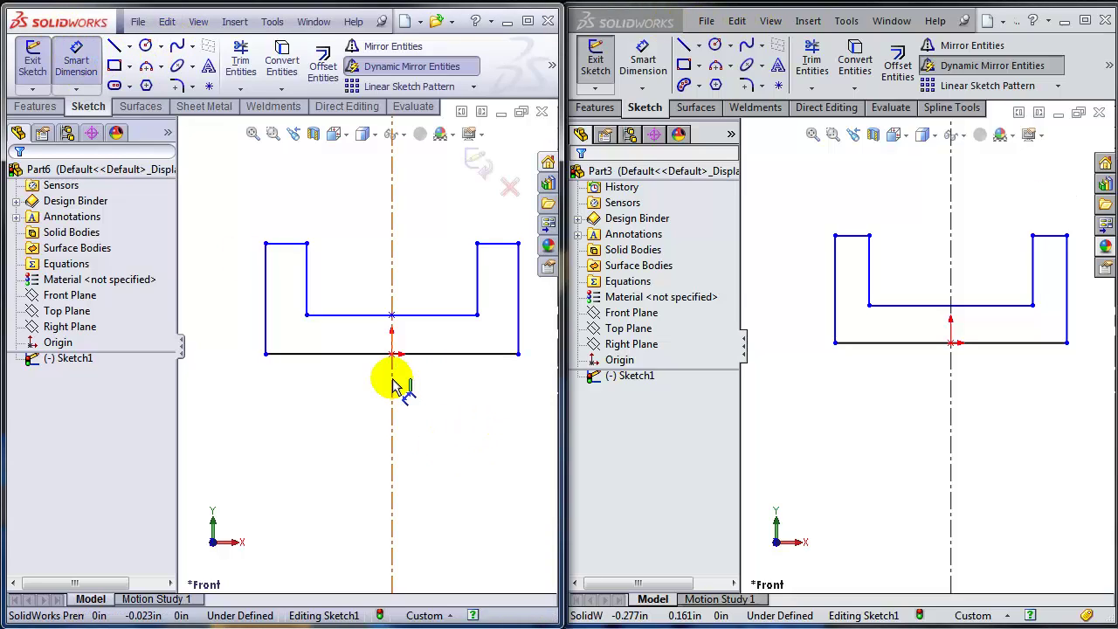
click(352, 355)
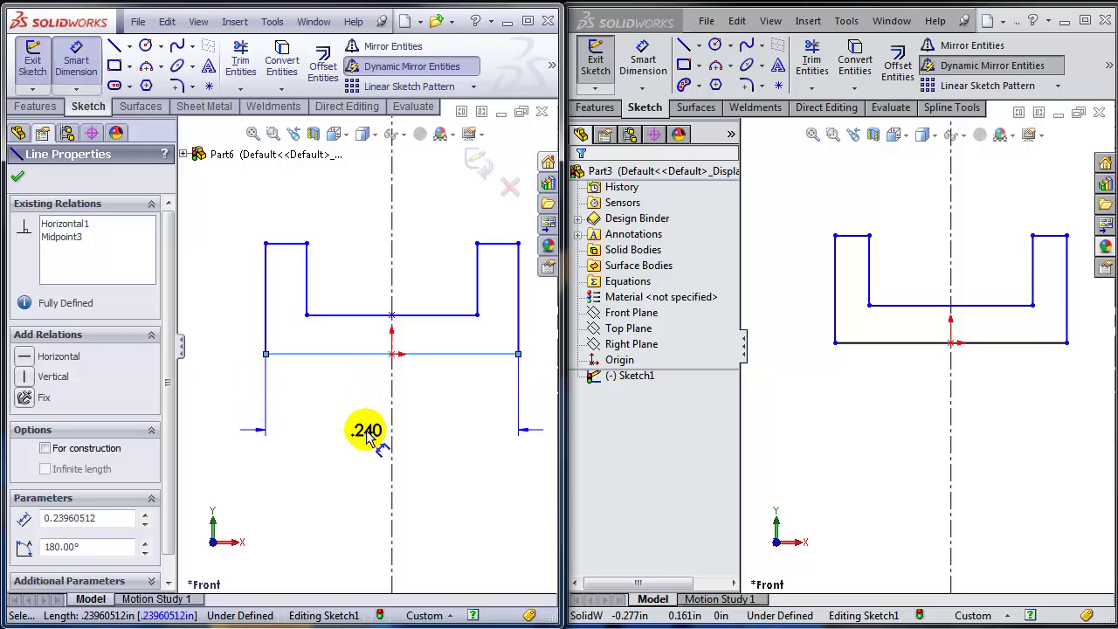
click(370, 437)
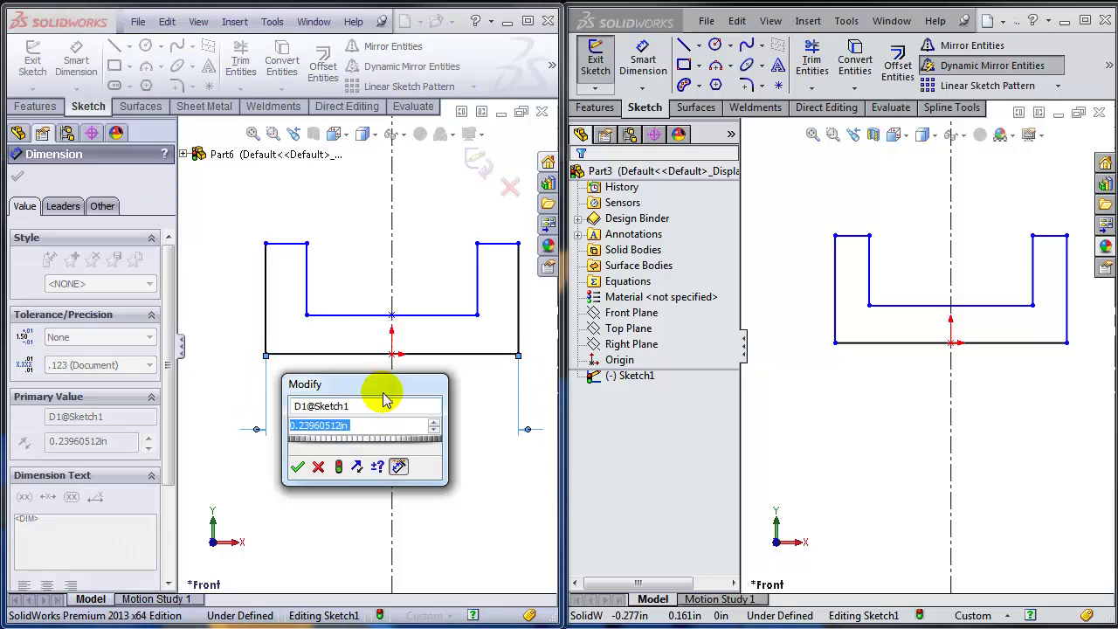
drag(379, 386, 453, 493)
text(4)
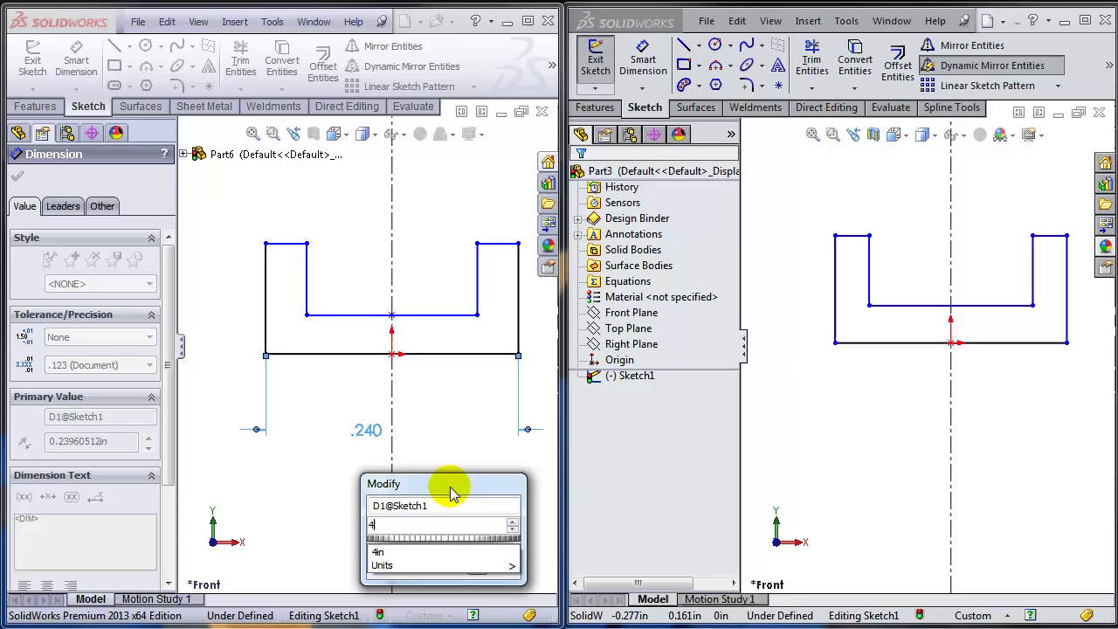
key(Return)
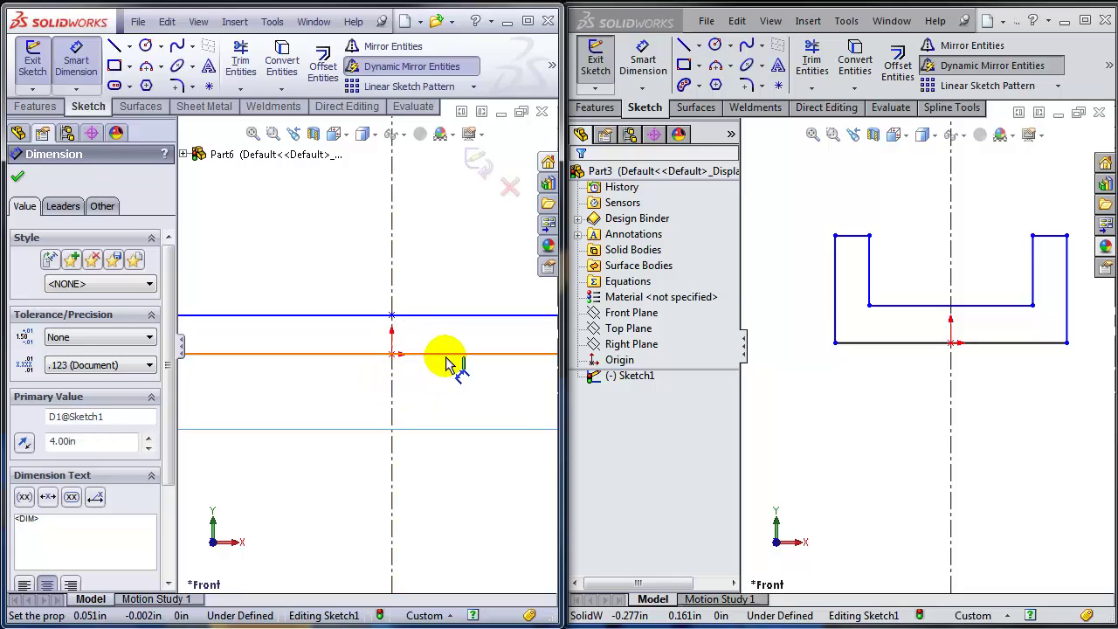
Dimension the profile's overall height between the right arm's top edge and the base line to 2 in
click(252, 135)
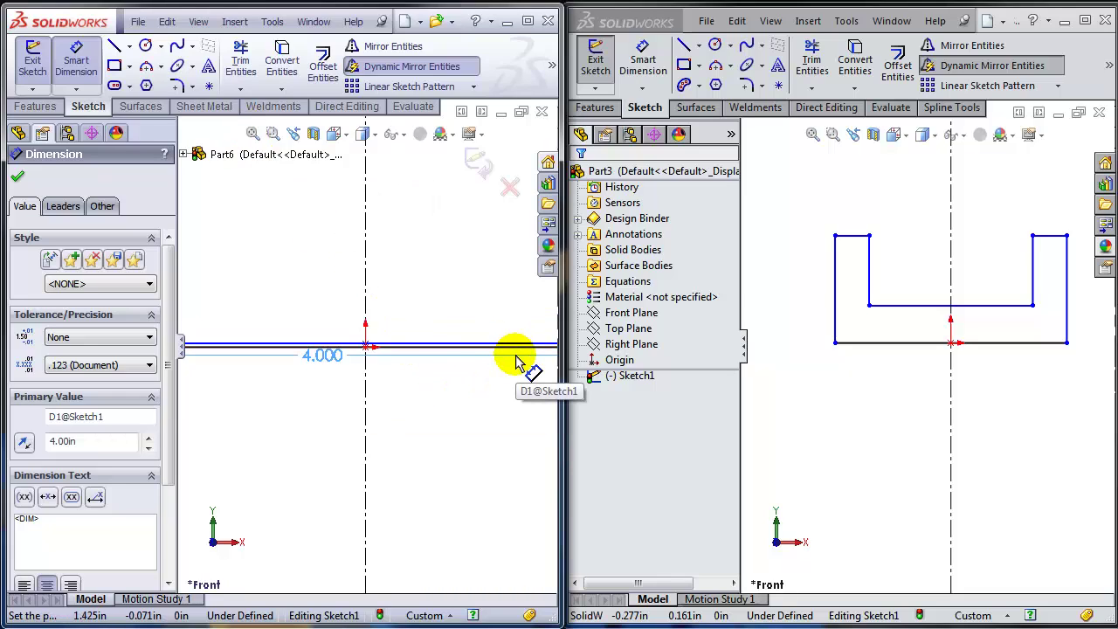
drag(515, 362, 436, 350)
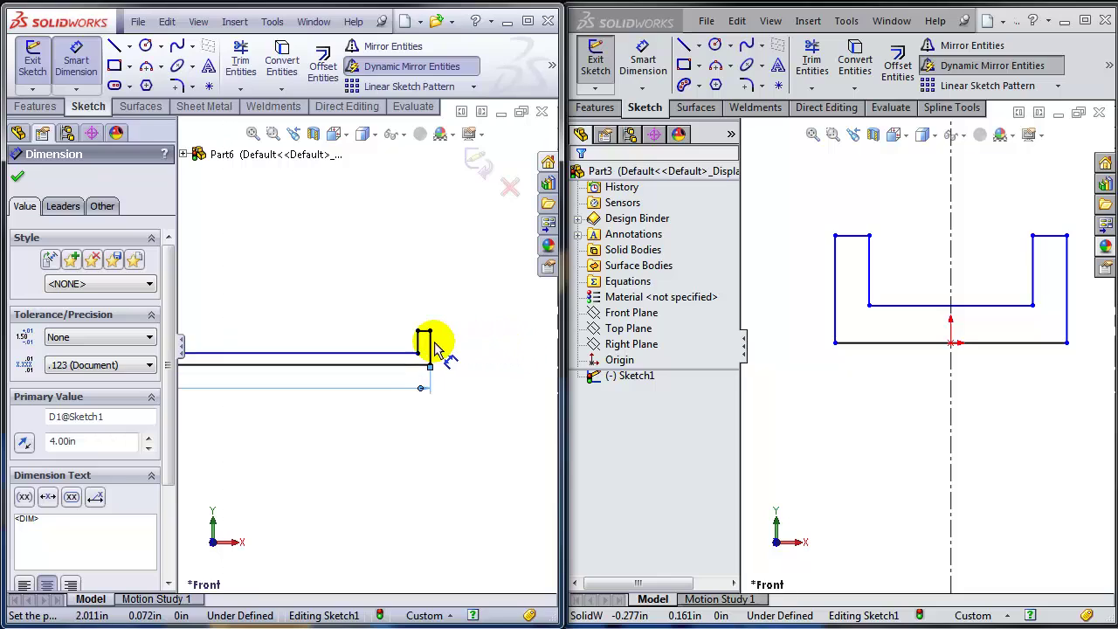
scroll(437, 349, down, 3)
click(392, 317)
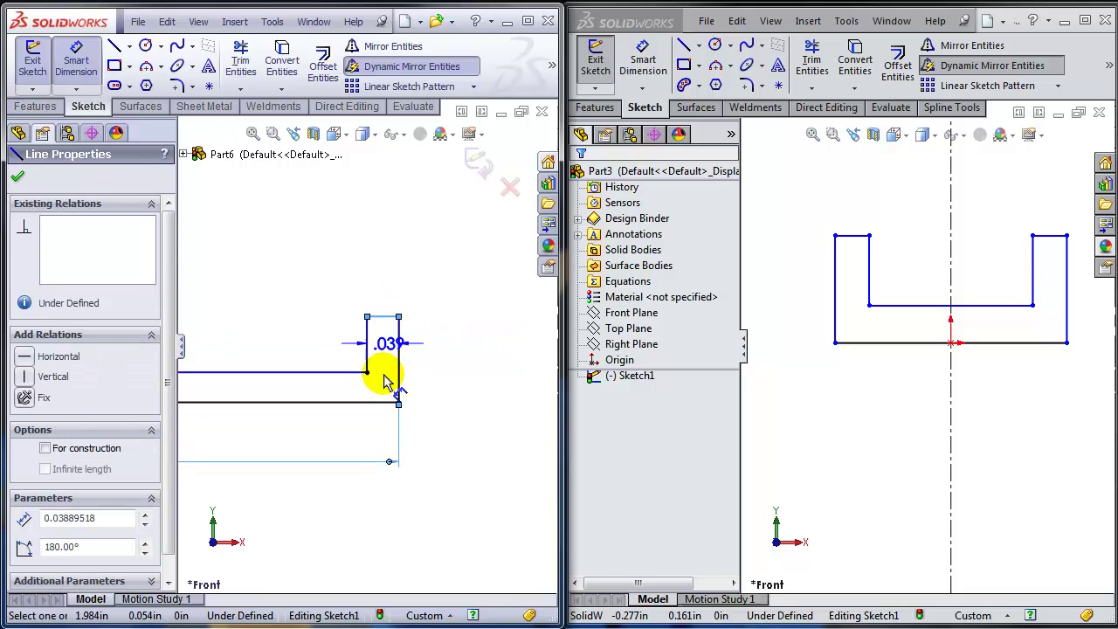
click(391, 394)
click(450, 371)
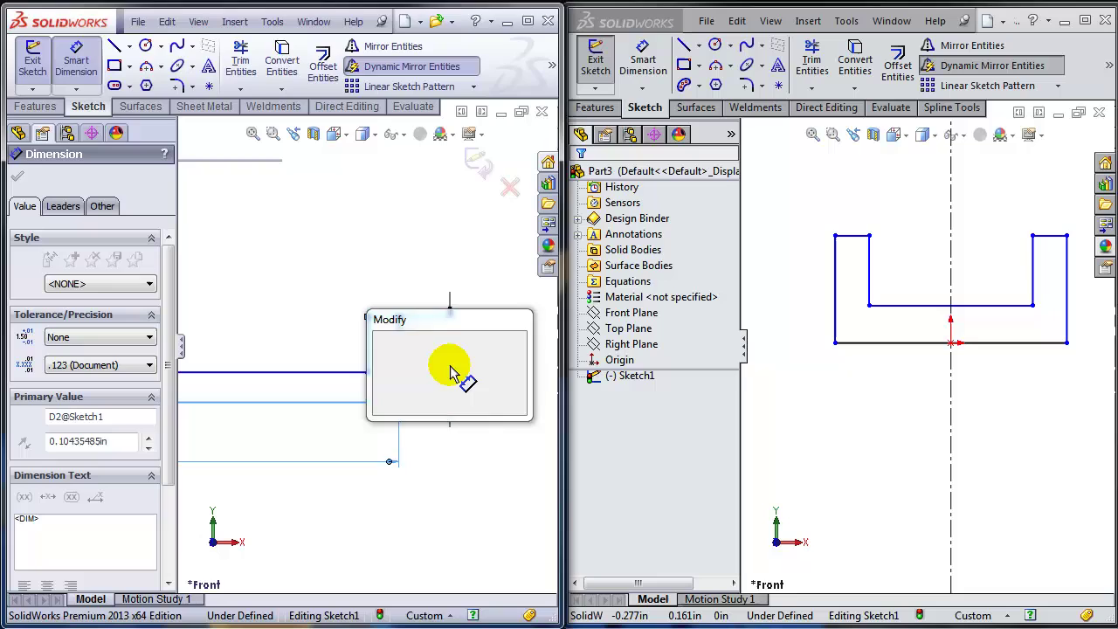
text(2)
key(Return)
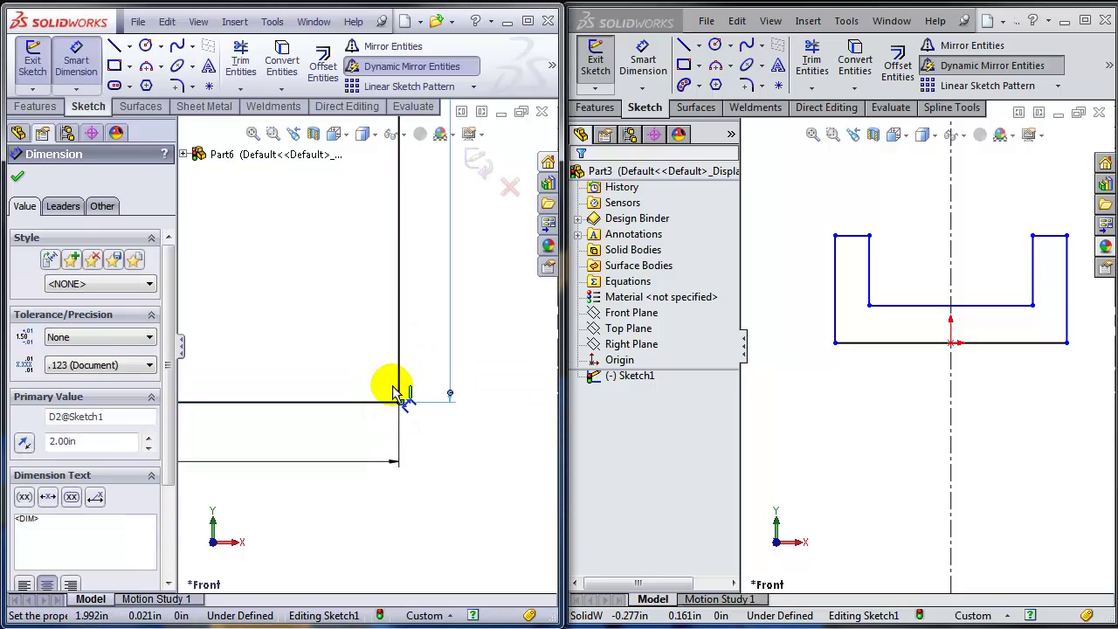
key(f)
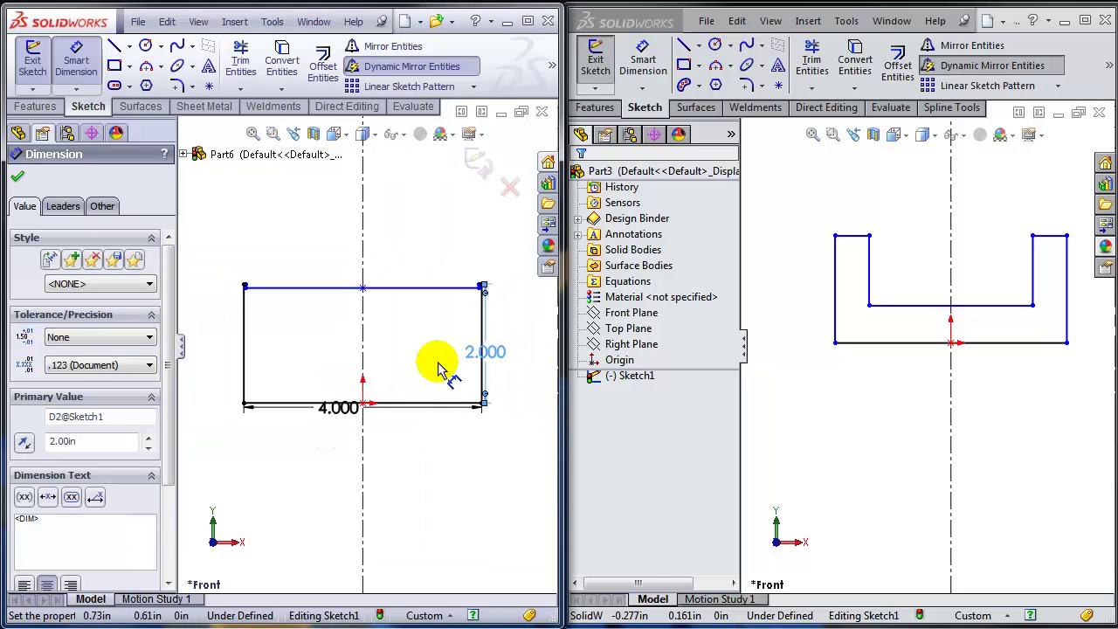
click(437, 294)
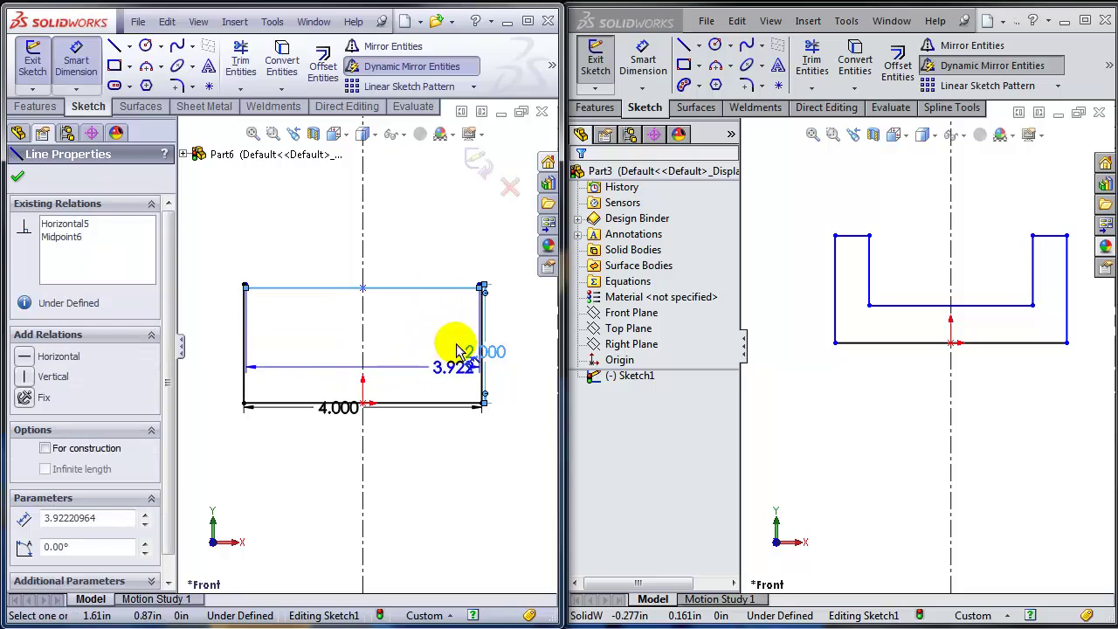
click(445, 404)
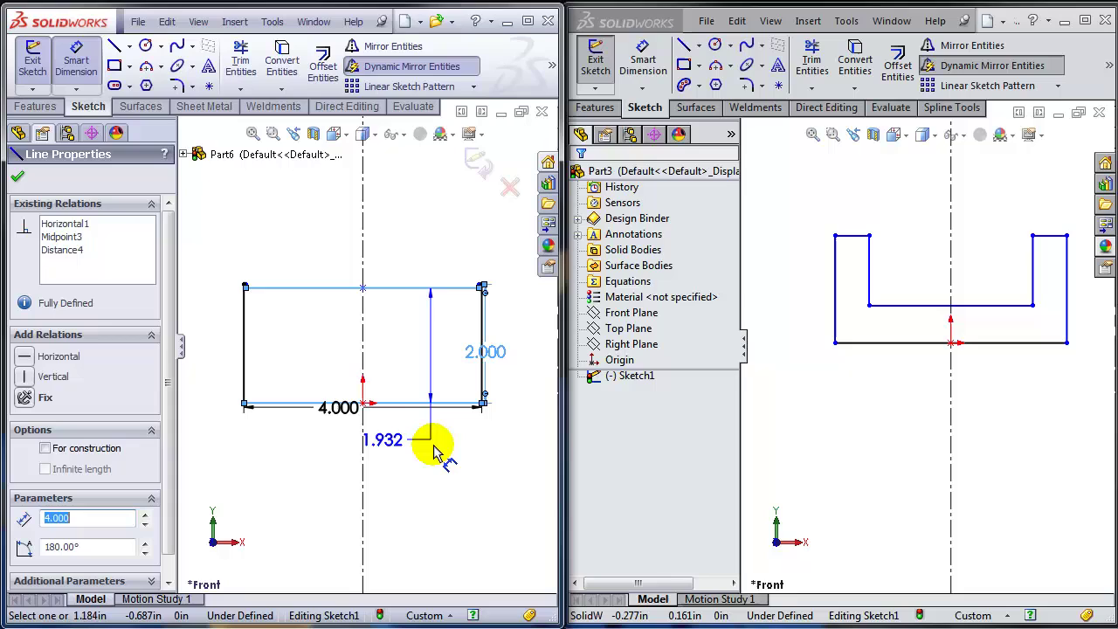
key(Escape)
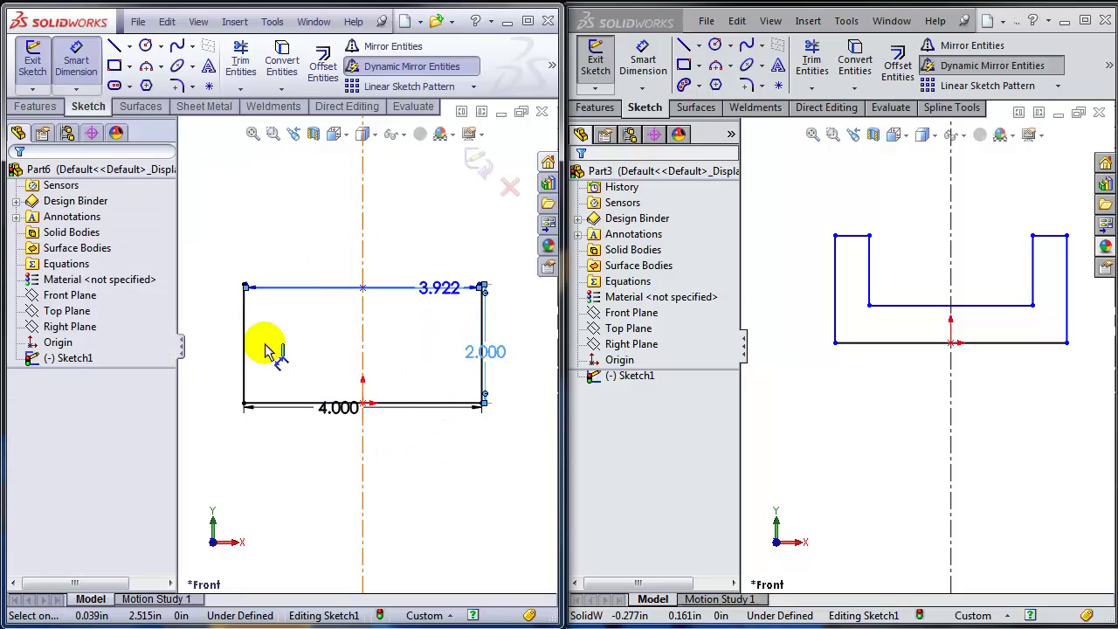
Switch to Part3 in SOLIDWORKS 2014 and dimension the profile's bottom edge to 4 in
click(884, 406)
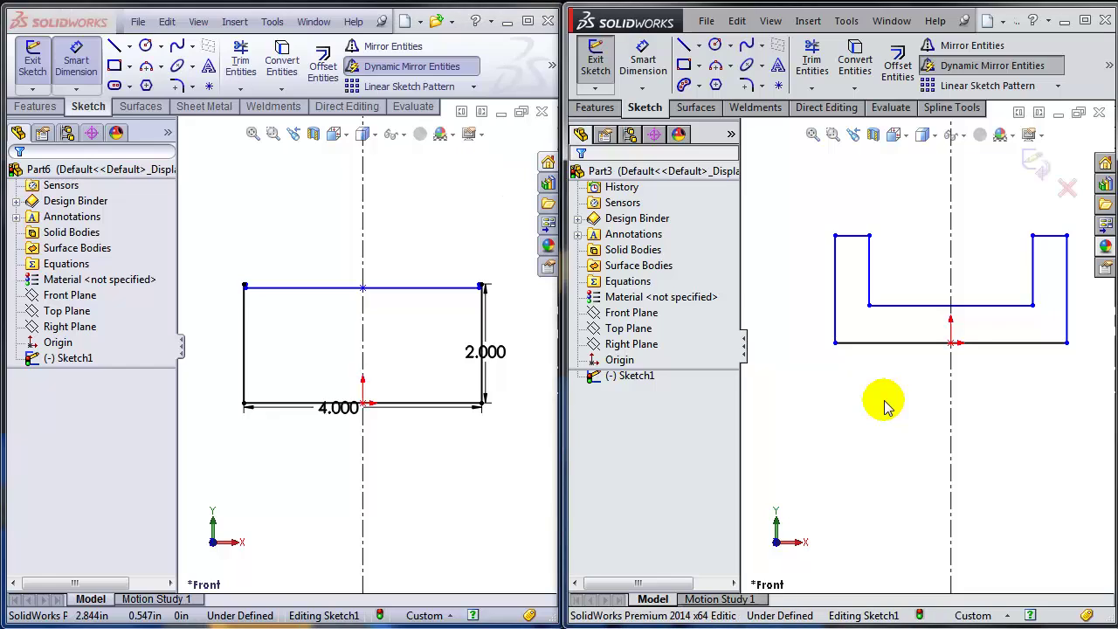
click(642, 61)
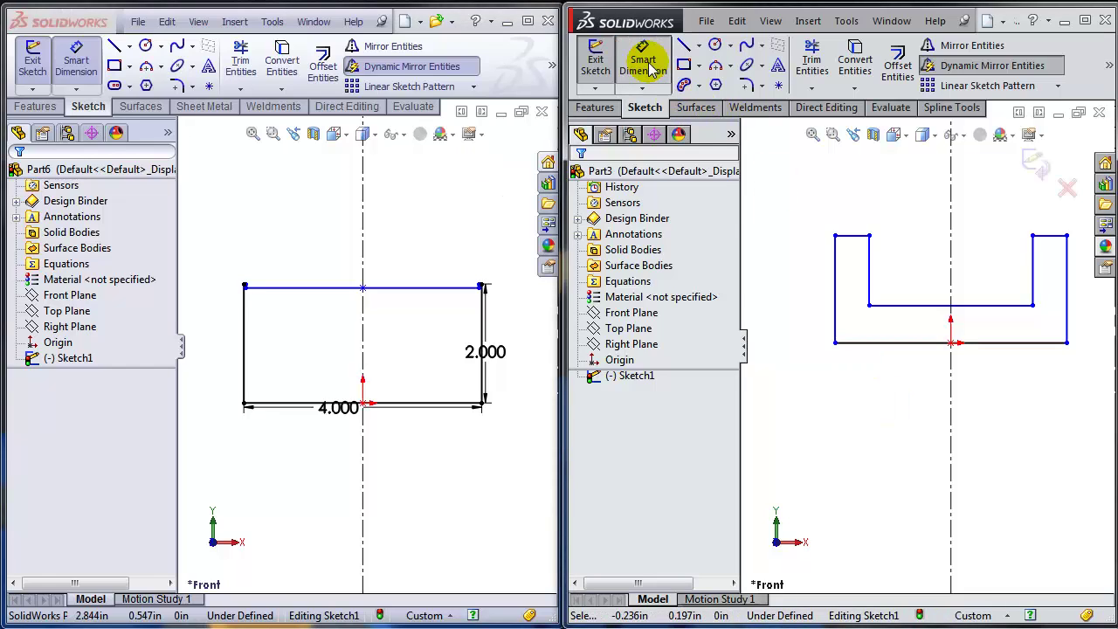
click(918, 345)
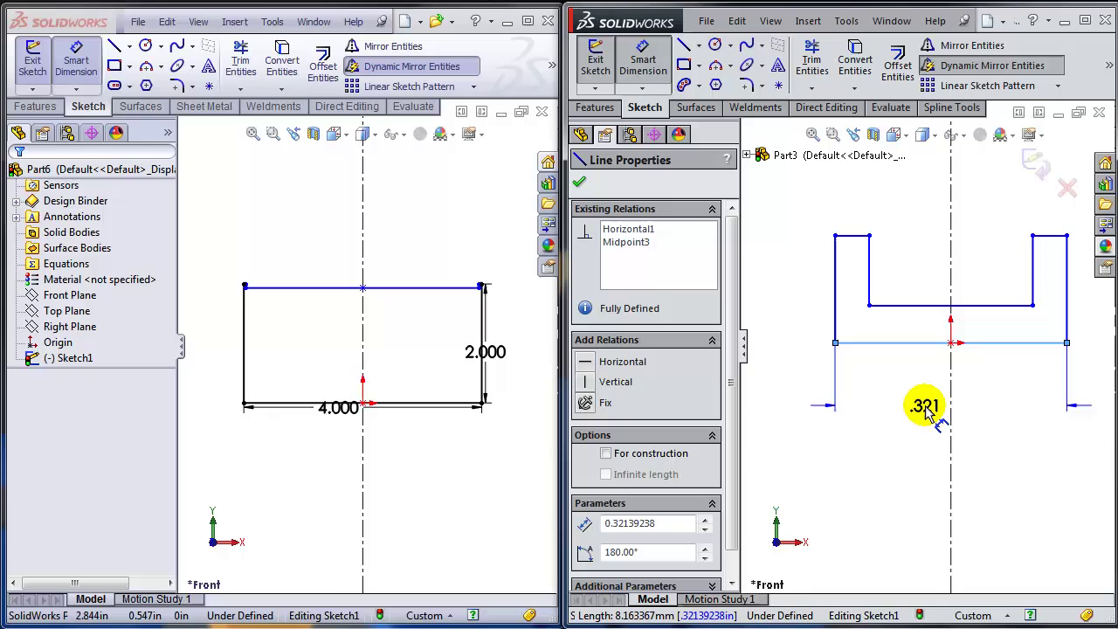
click(926, 411)
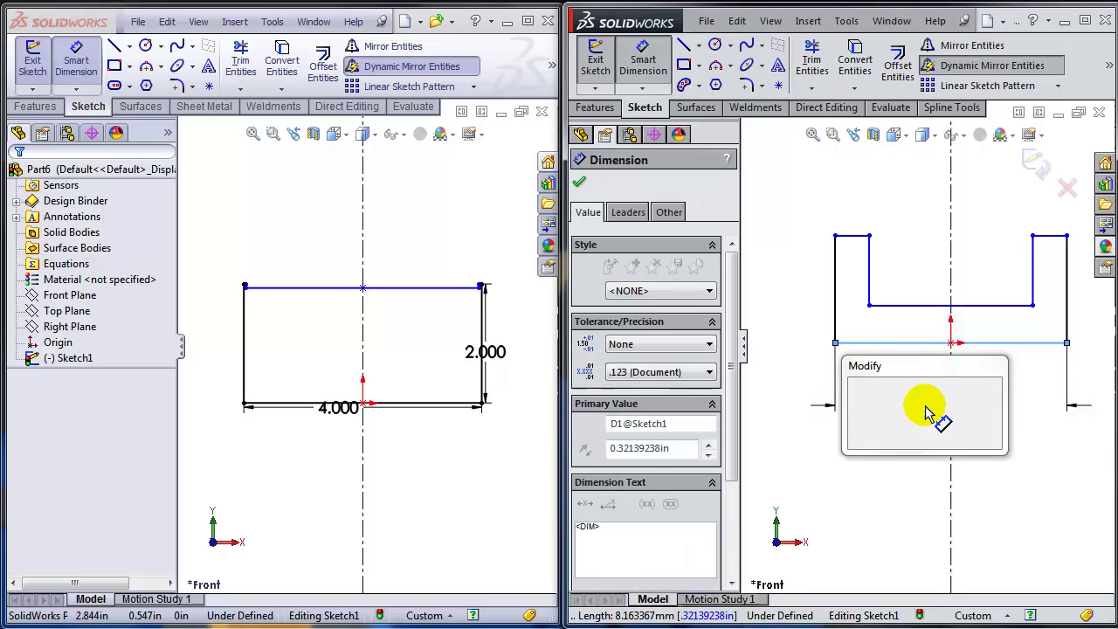
drag(916, 367, 936, 456)
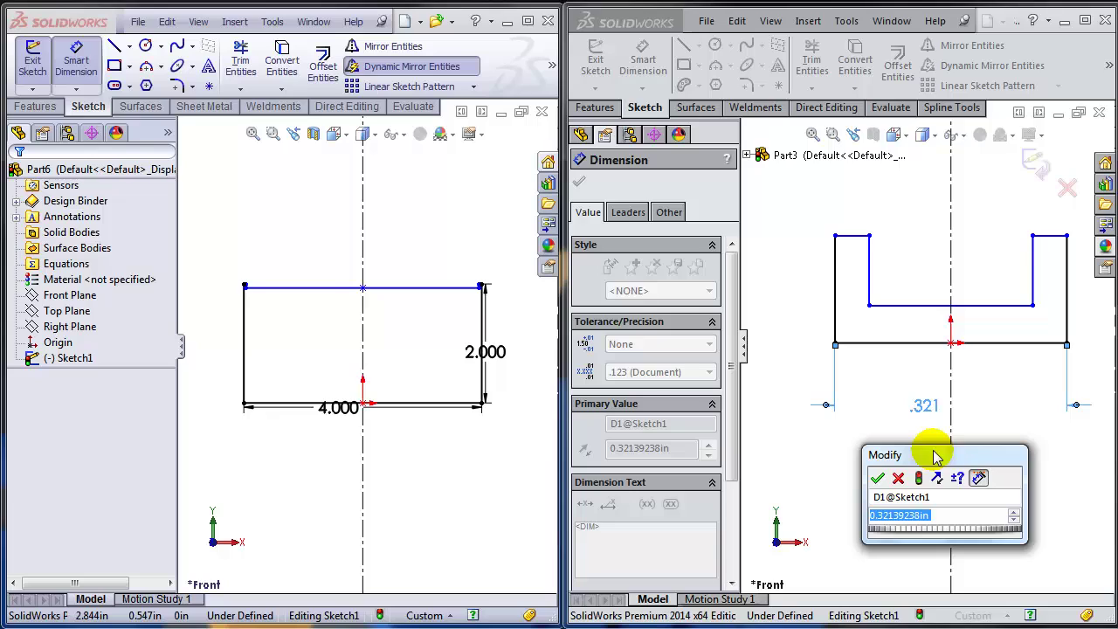
text(4)
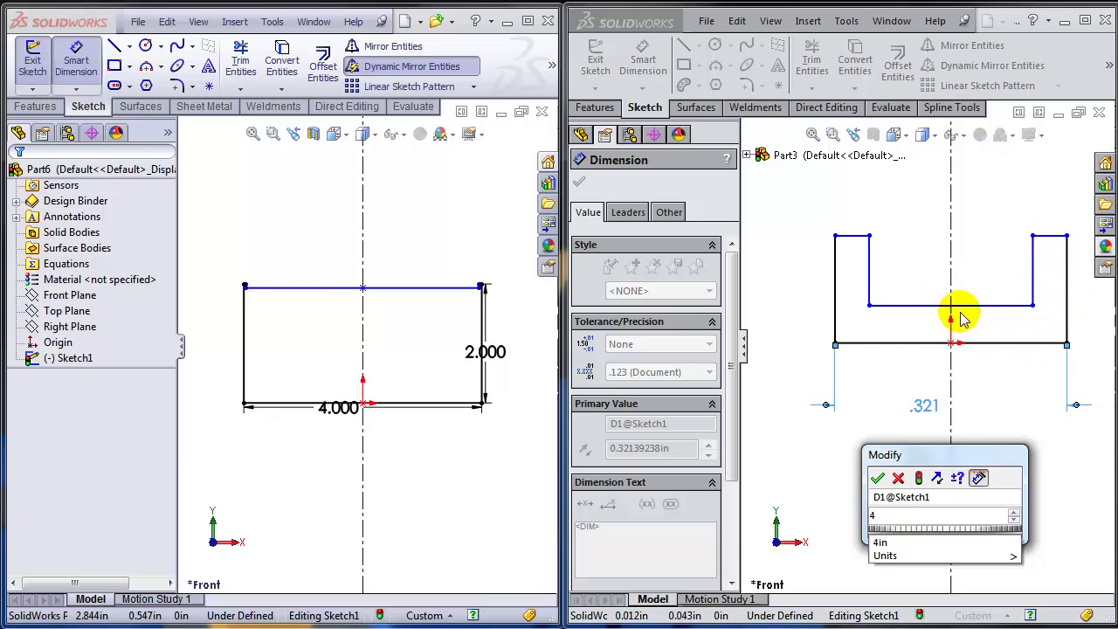
click(877, 479)
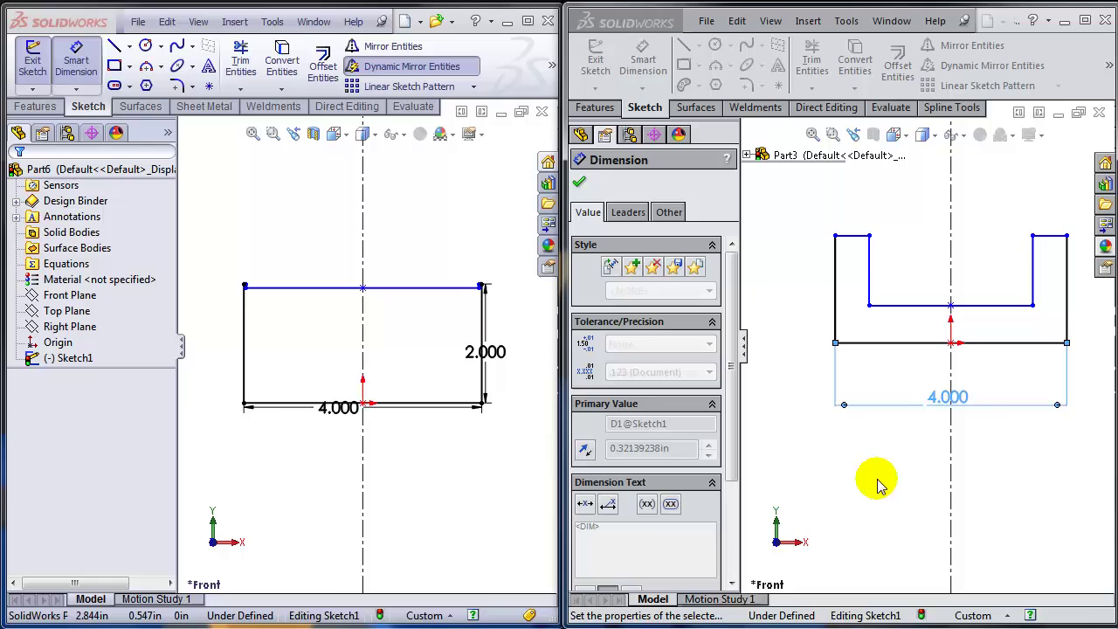
Inspect the bottom edge's relations and length parameter in its line properties, then deselect it
click(929, 342)
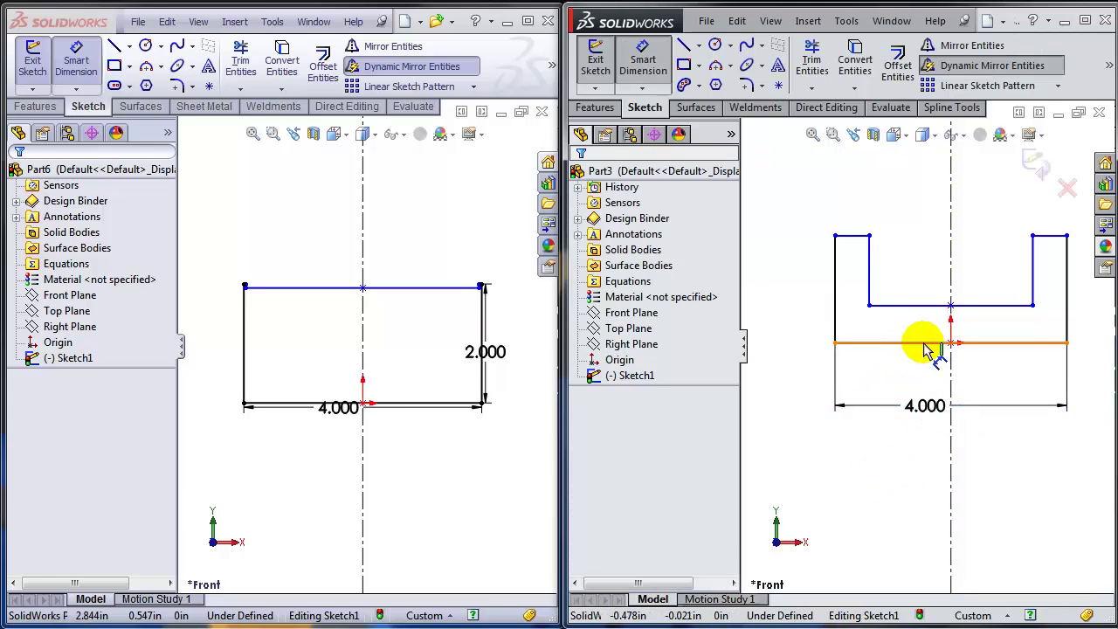
click(923, 342)
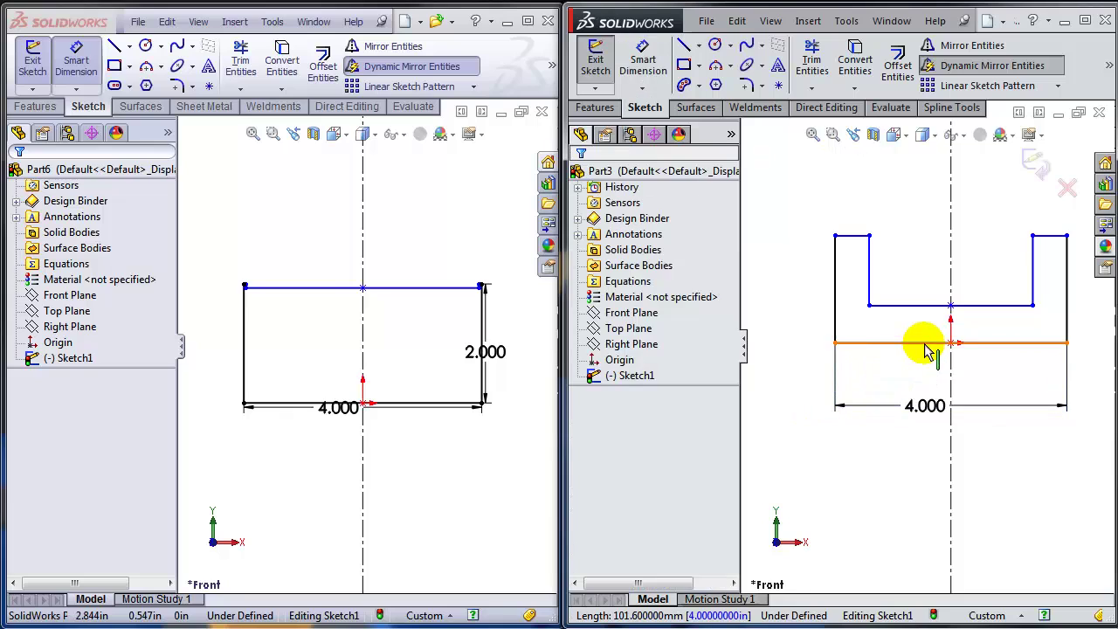
click(924, 348)
double_click(647, 527)
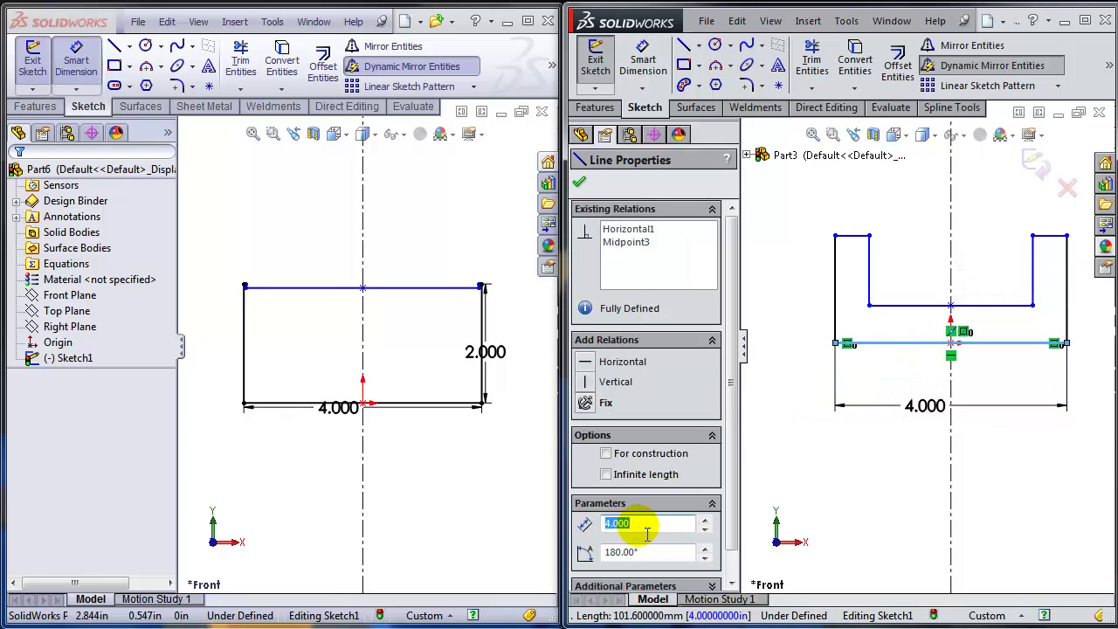
click(801, 525)
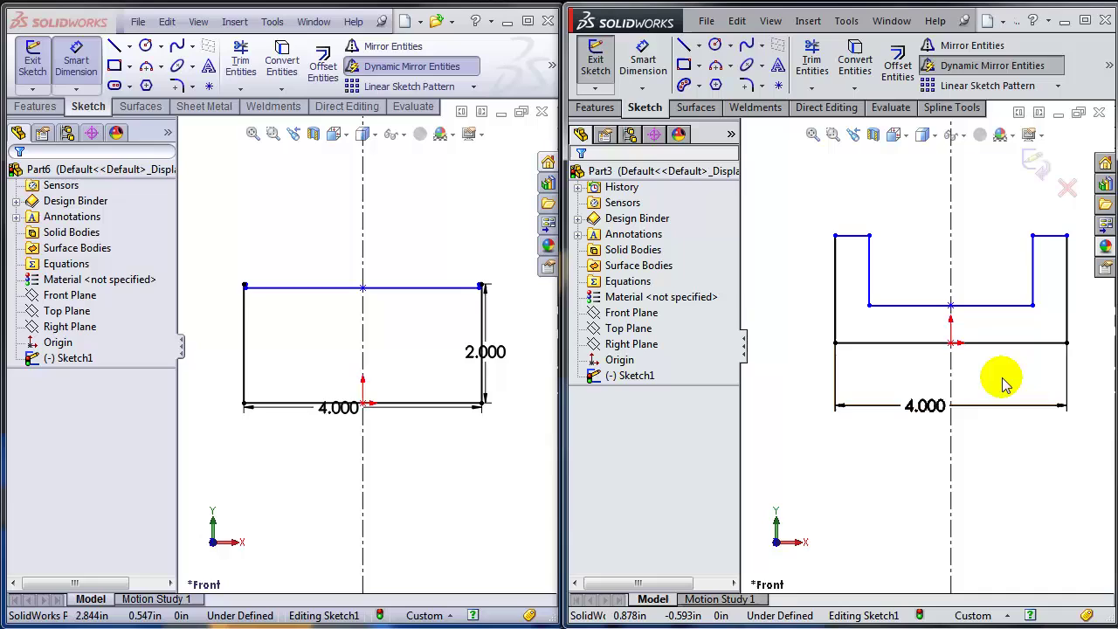
Dimension the profile's outer left vertical edge to 2 in
click(836, 277)
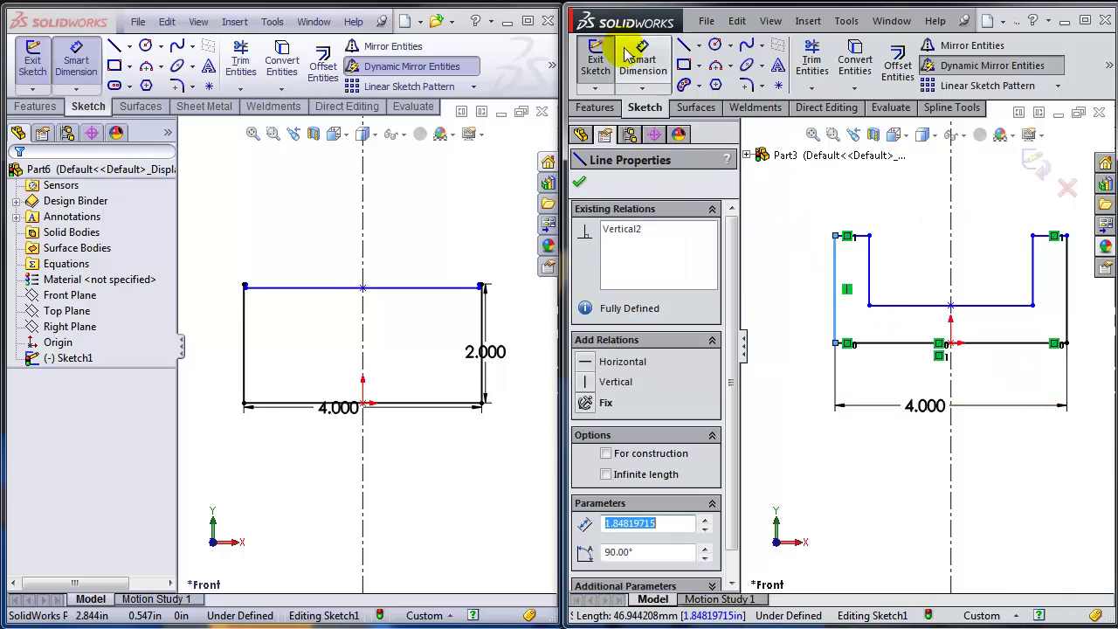
click(643, 52)
click(835, 310)
click(798, 292)
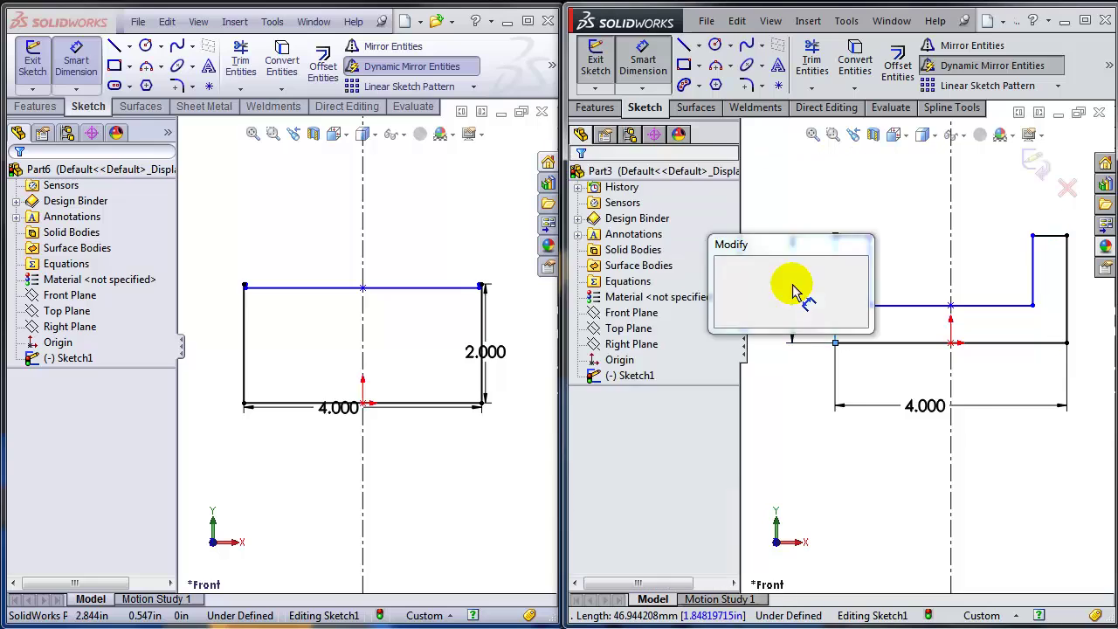
text(2)
key(Return)
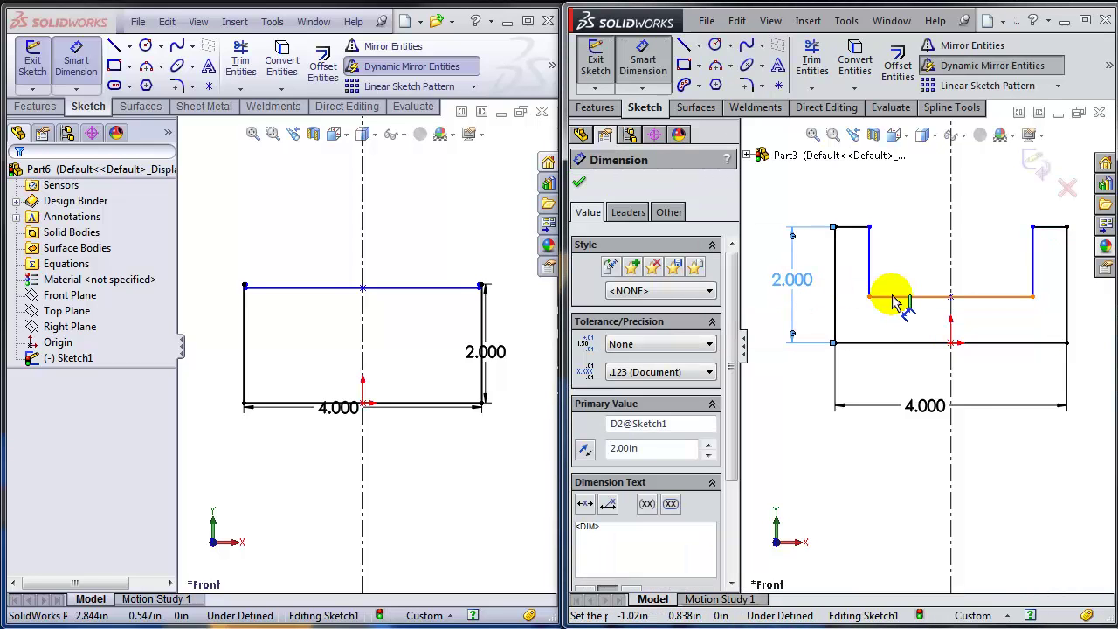